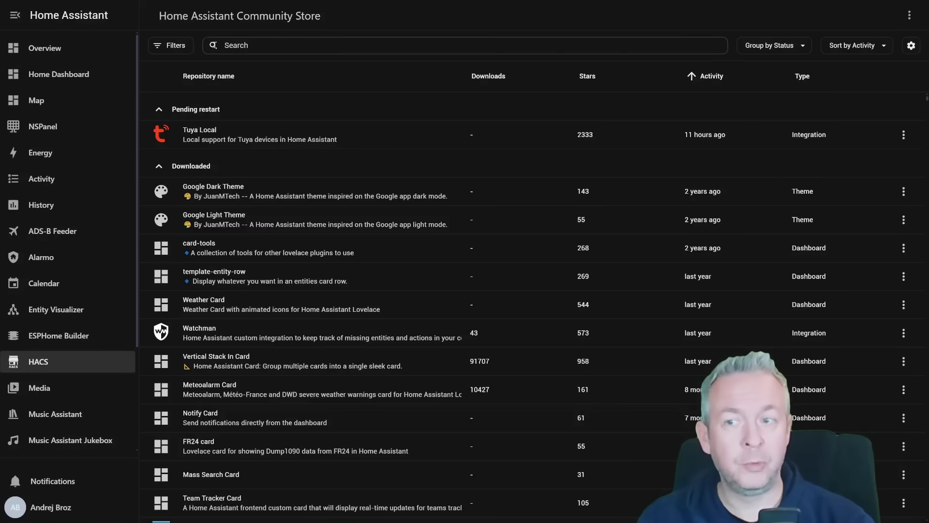
# Search the community store for 'pulse' and download the Device Pulse integration
pyautogui.click(227, 45)
pyautogui.write('pulse')
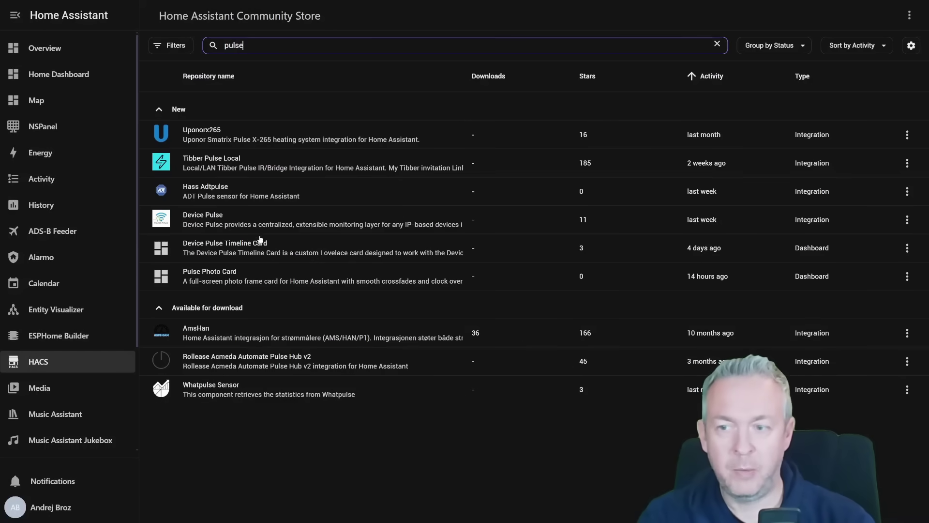
pyautogui.click(277, 222)
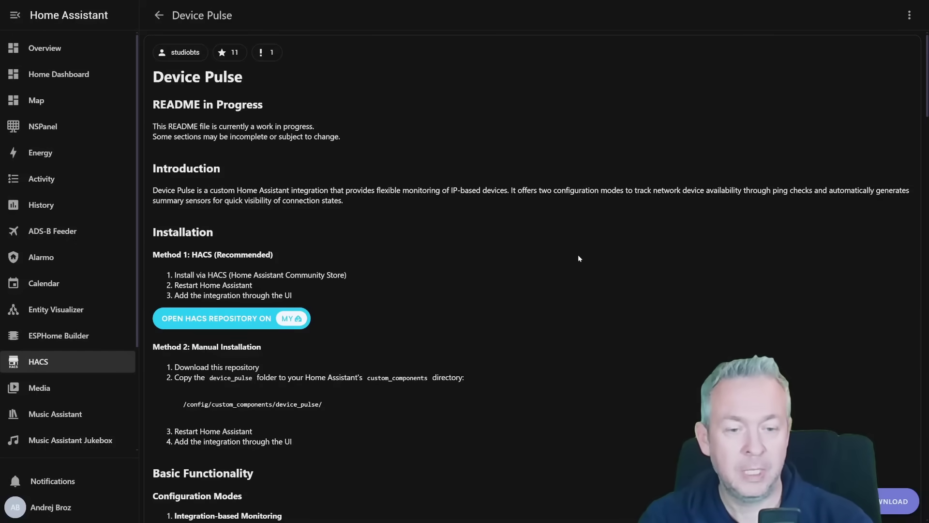
pyautogui.click(896, 500)
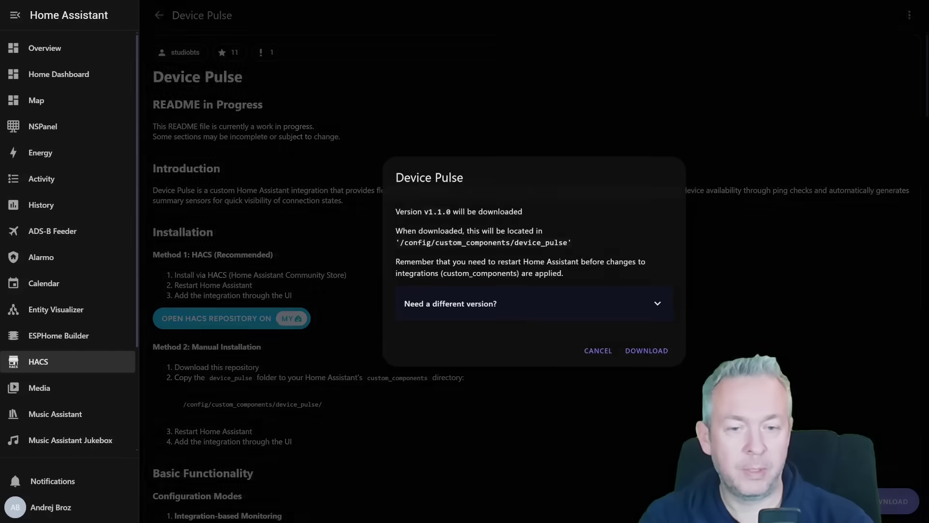
pyautogui.click(653, 350)
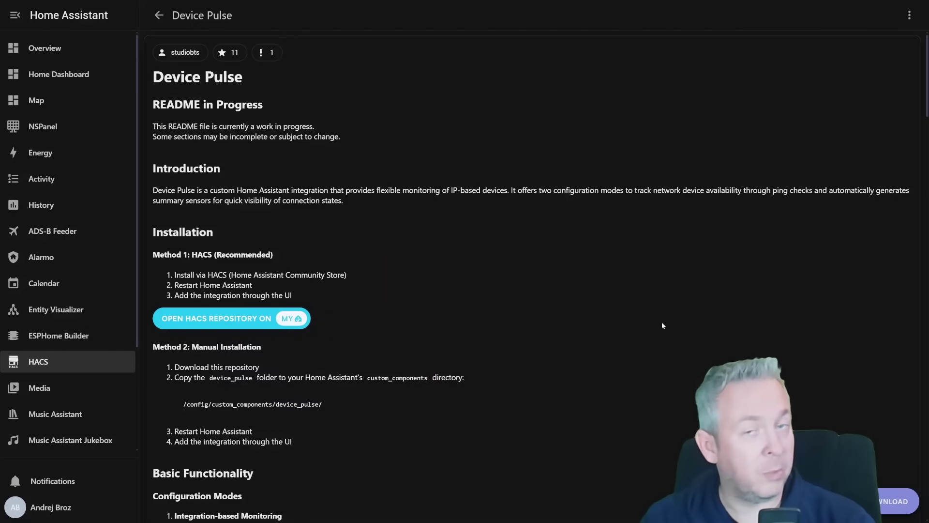
# Download the Device Pulse Timeline Card from the pulse-filtered store list
pyautogui.click(158, 19)
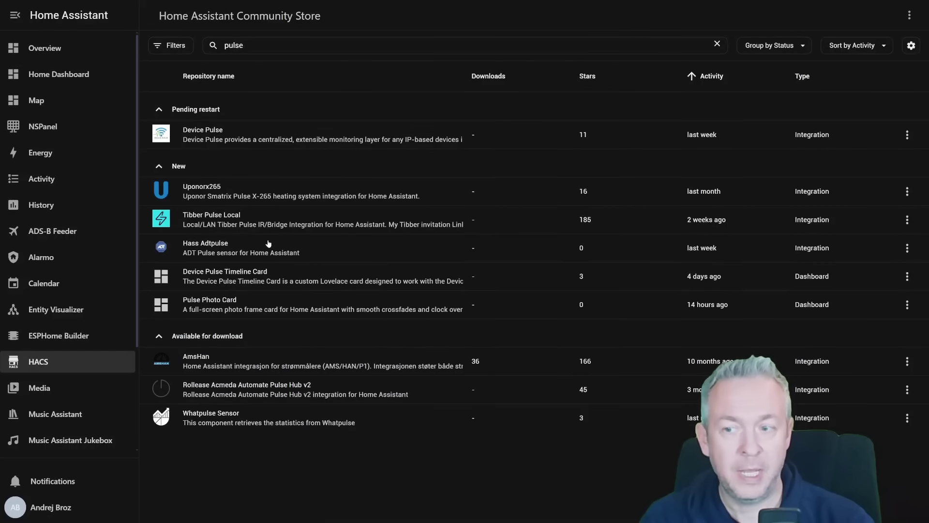
pyautogui.click(252, 277)
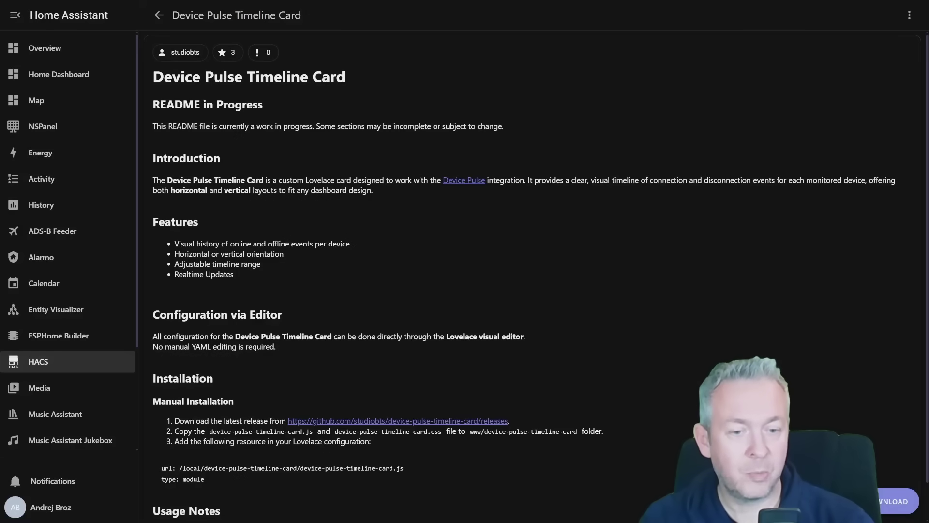
pyautogui.click(897, 501)
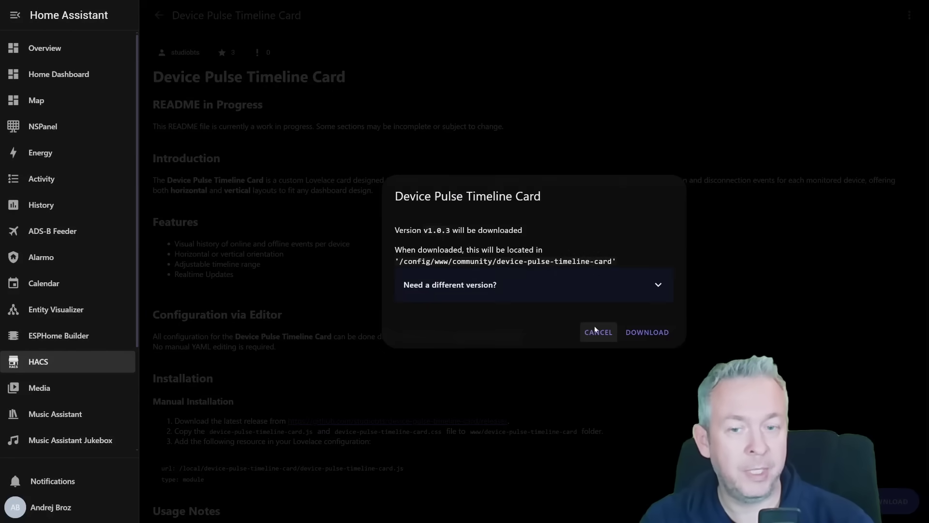
pyautogui.click(644, 332)
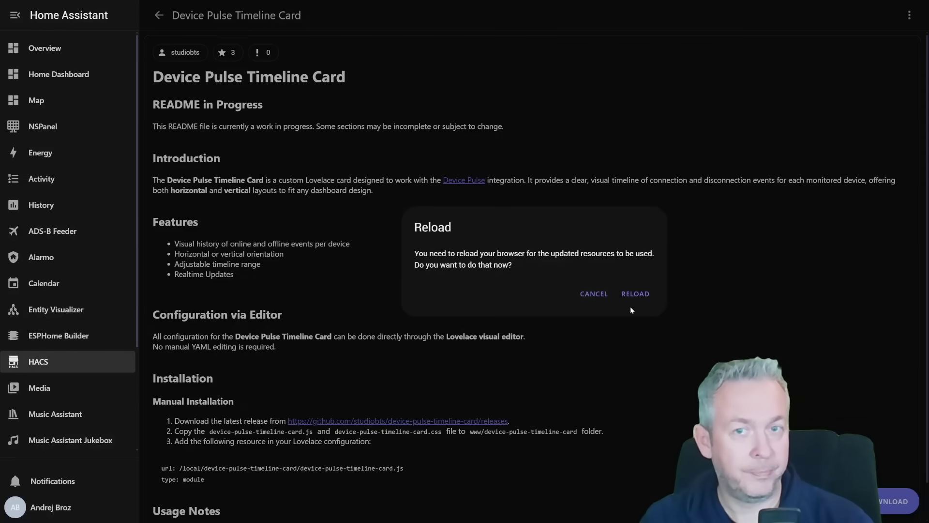
# Reload the browser, then star the Device Pulse, timeline card and table card GitHub repositories
pyautogui.click(633, 298)
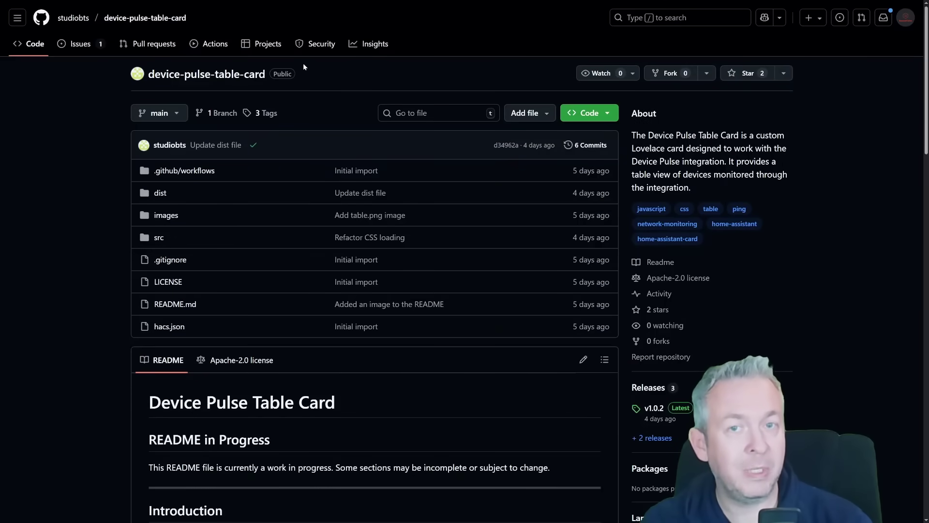
pyautogui.scroll(-8, 284, 138)
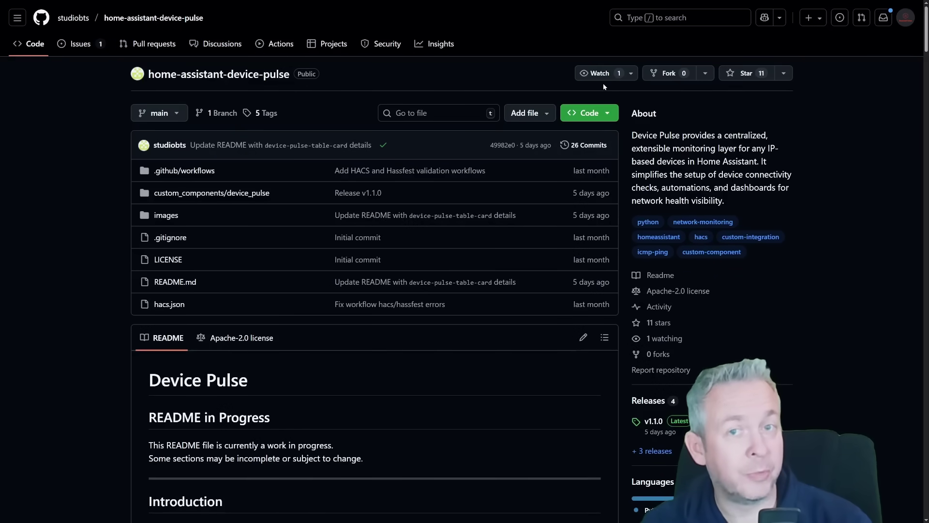
pyautogui.click(728, 77)
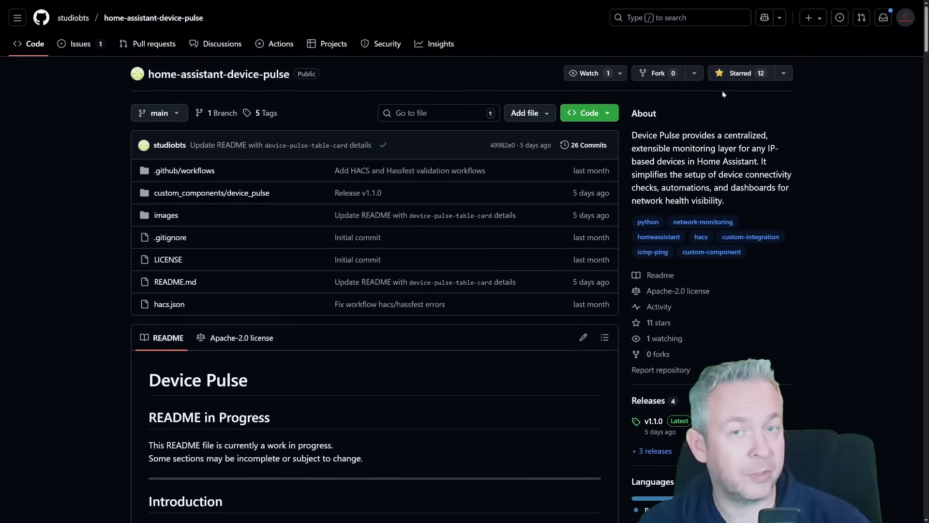
pyautogui.click(726, 76)
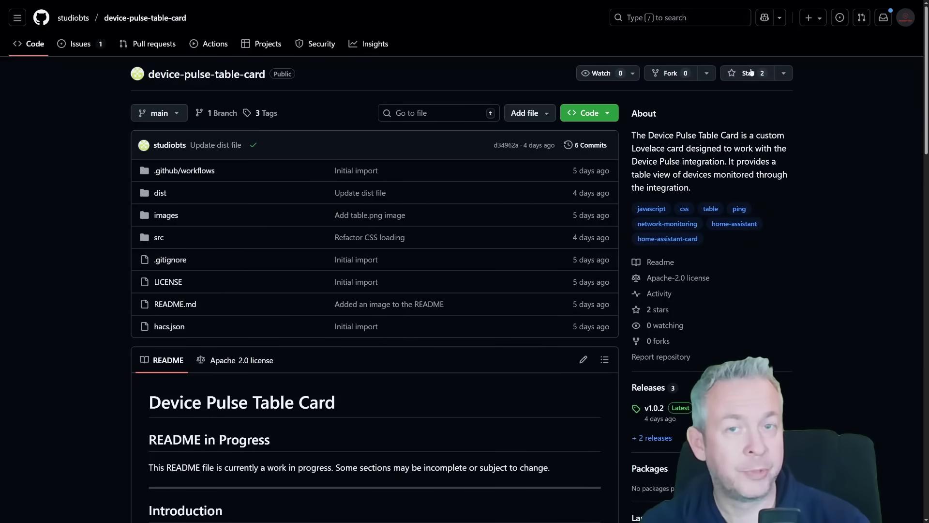
pyautogui.click(750, 72)
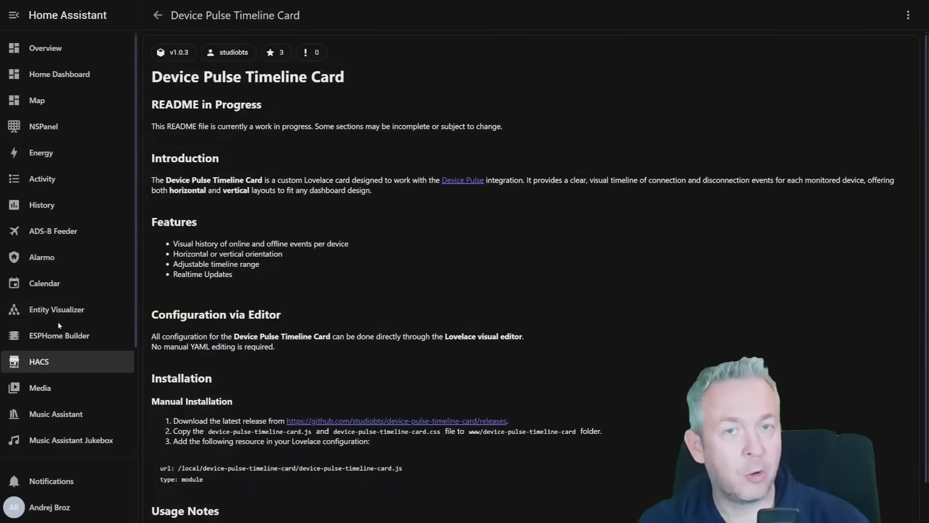
# Add the device-pulse-table-card URL as a custom repository of type Dashboard
pyautogui.click(57, 362)
pyautogui.click(910, 15)
pyautogui.click(857, 138)
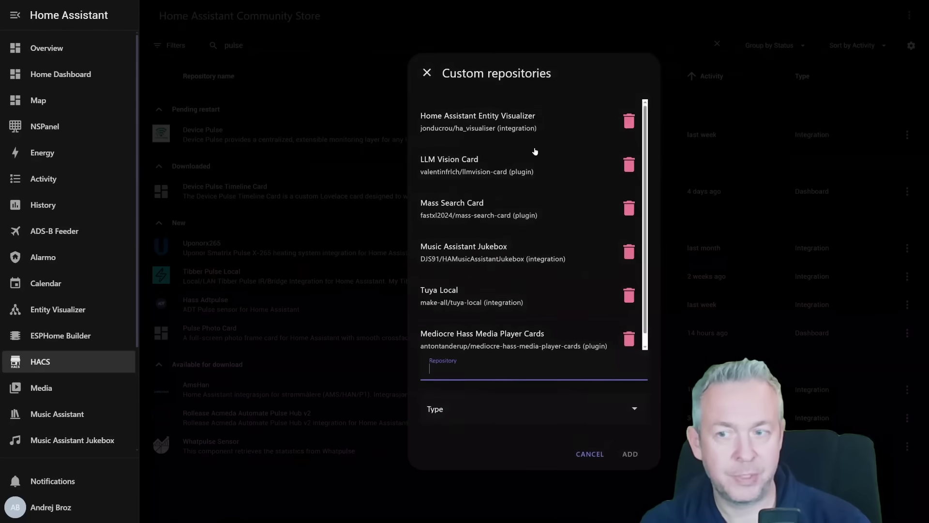
pyautogui.write('https://github.com/studiobts/device-pulse-table-card')
pyautogui.click(485, 409)
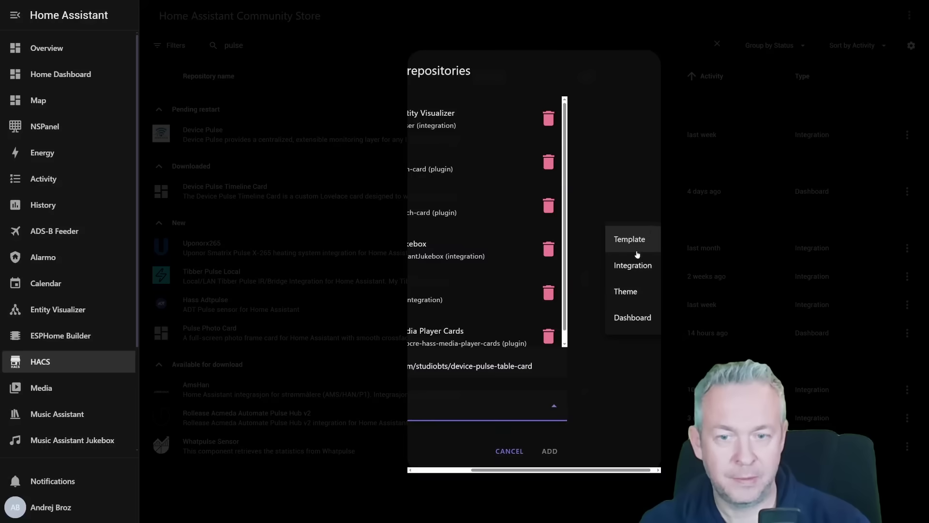
pyautogui.click(629, 315)
pyautogui.click(628, 453)
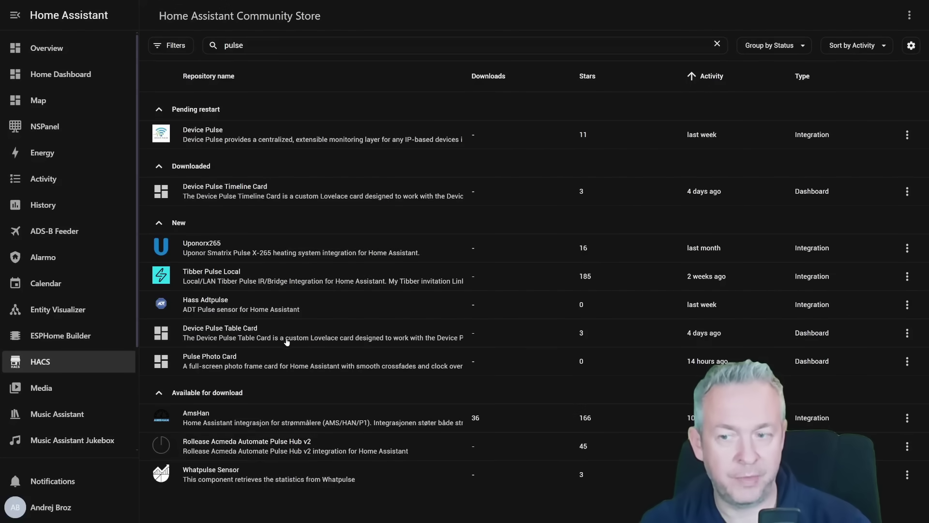
# Download Device Pulse Table Card and reload the browser
pyautogui.click(228, 337)
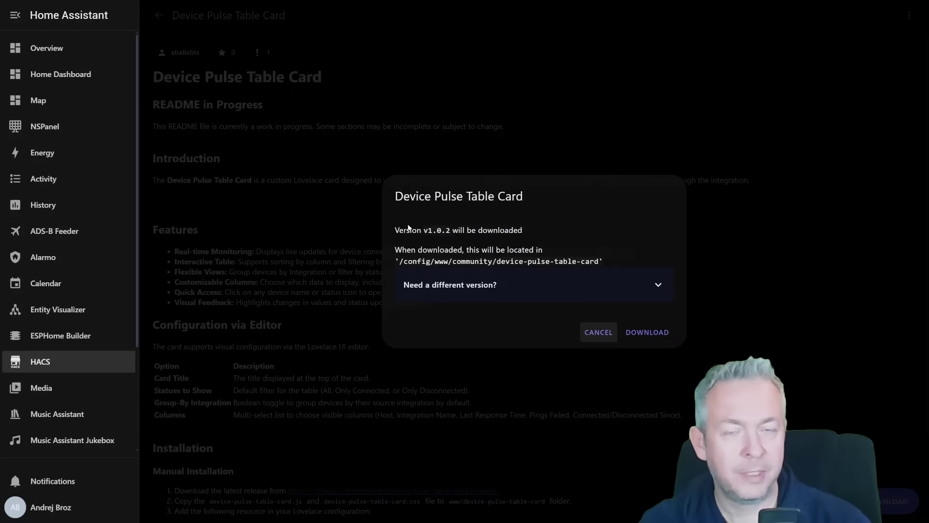
pyautogui.click(648, 340)
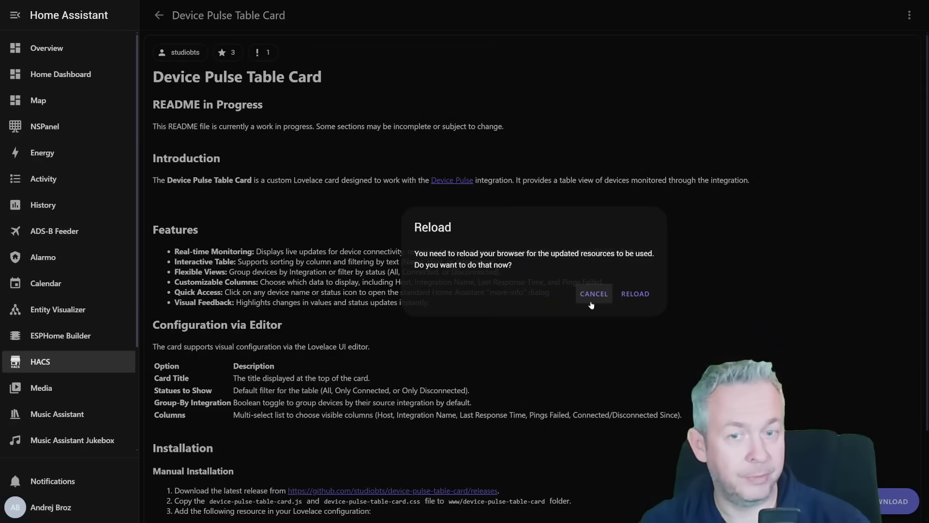
pyautogui.click(634, 293)
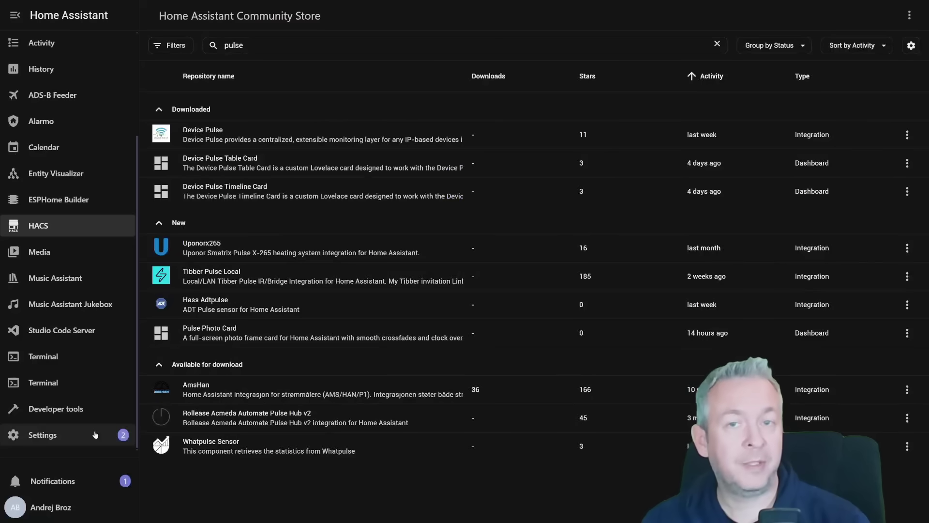
# Add a new integration under Devices & services, searching 'puls' and choosing Device Pulse
pyautogui.click(96, 435)
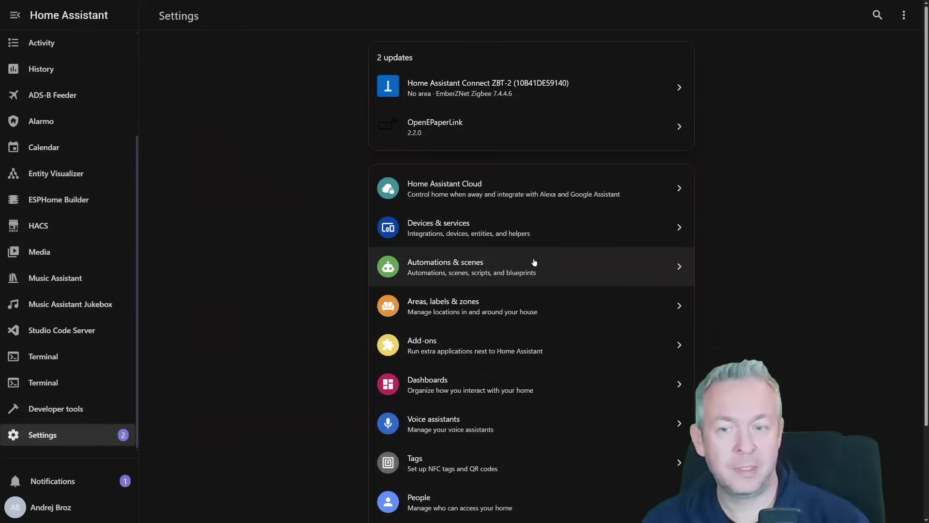
pyautogui.click(528, 238)
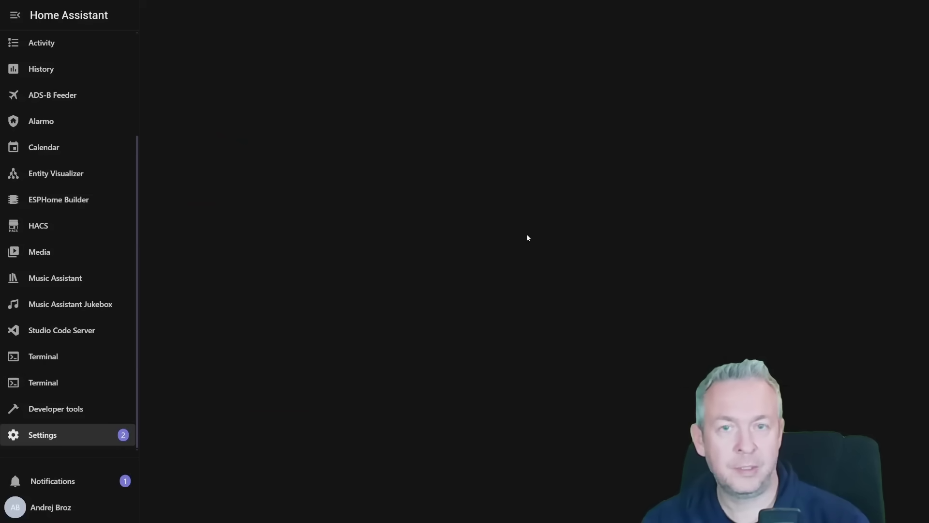
pyautogui.click(890, 501)
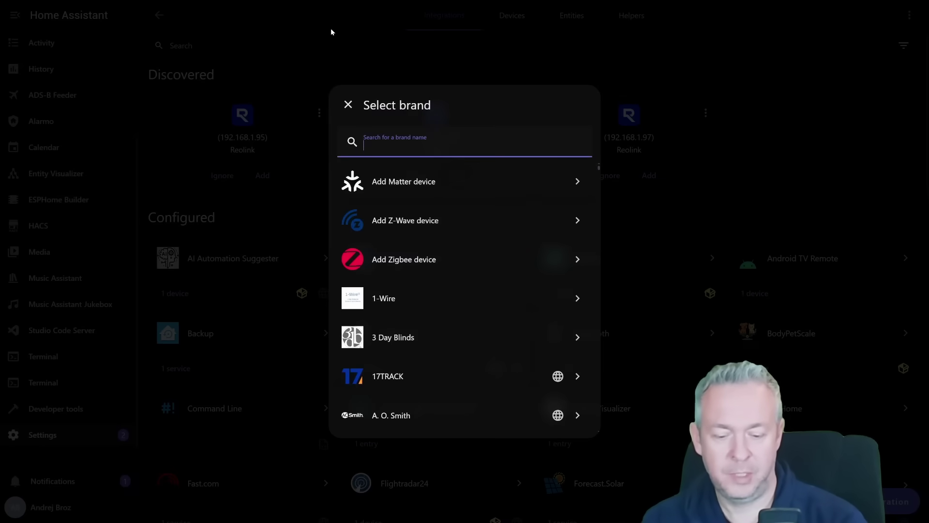
pyautogui.write('puls')
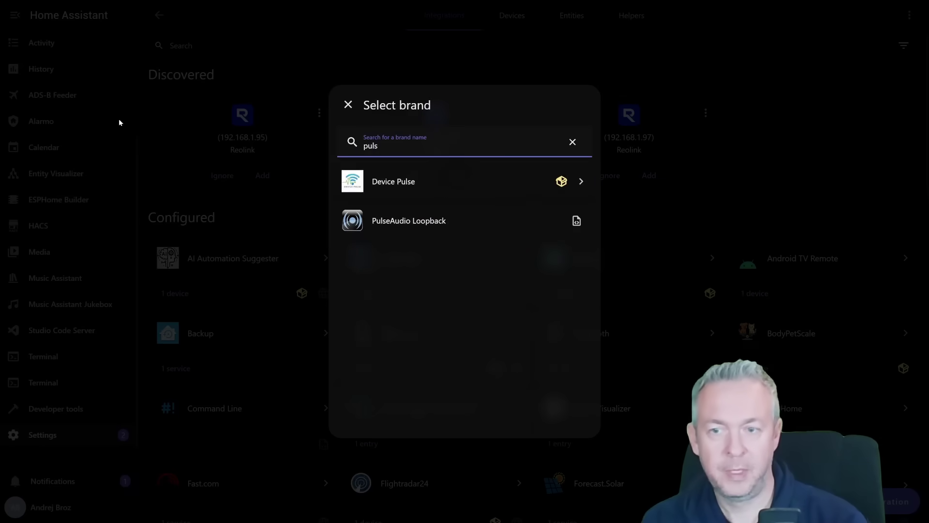
pyautogui.click(457, 181)
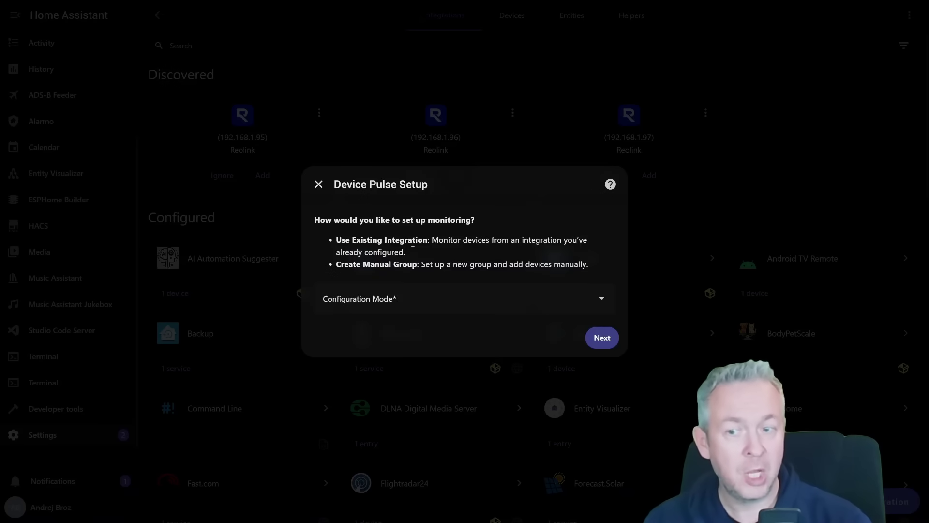
# Choose to monitor an existing integration and select Shelly
pyautogui.click(379, 297)
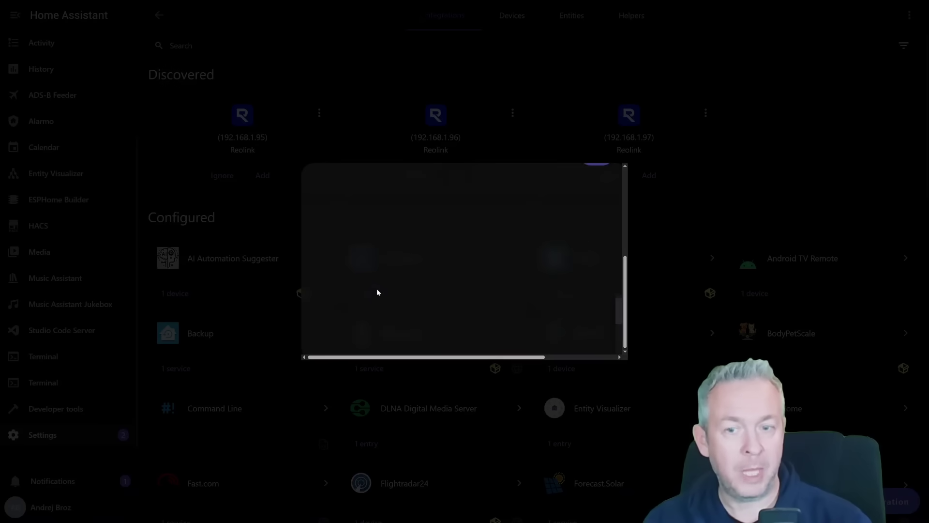
pyautogui.click(280, 367)
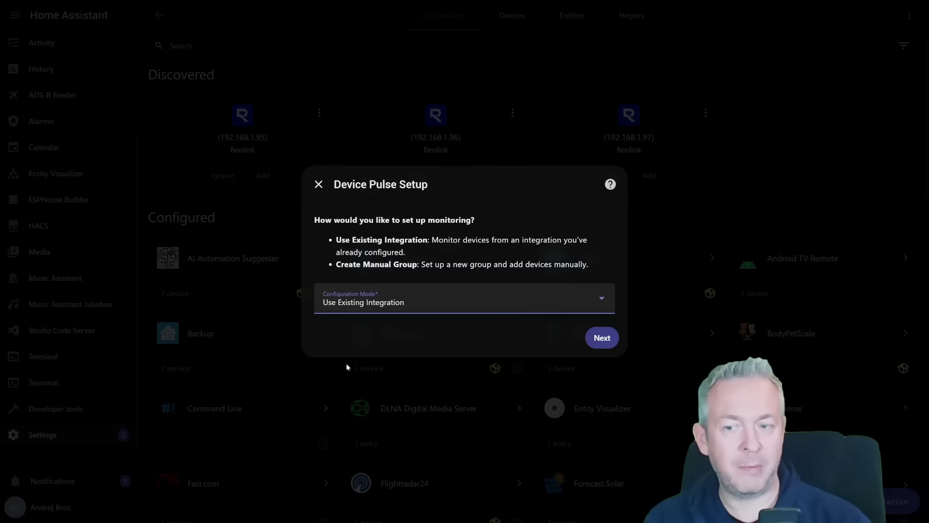
pyautogui.click(602, 342)
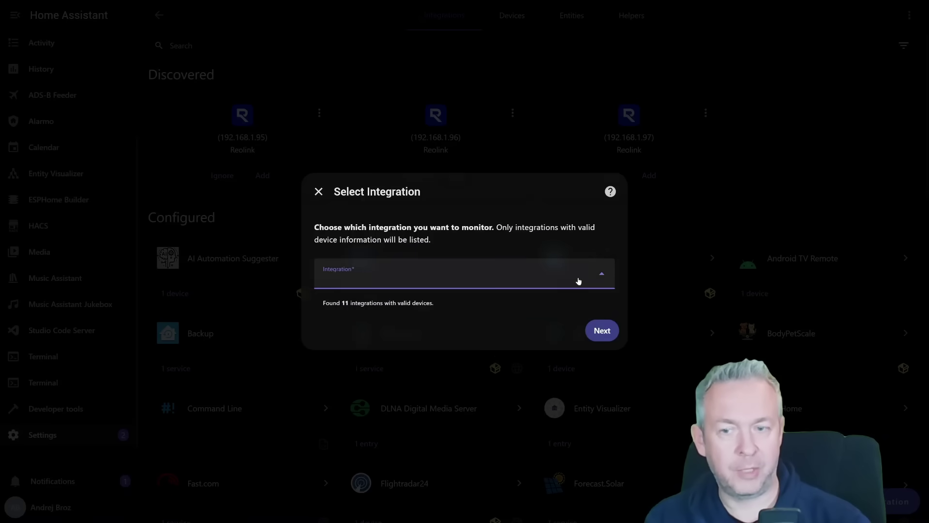
pyautogui.click(514, 282)
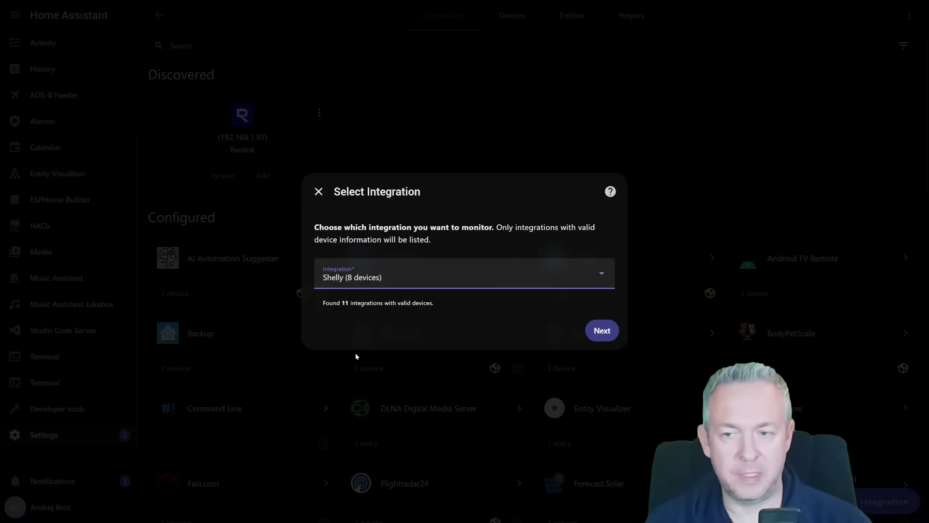
pyautogui.click(604, 331)
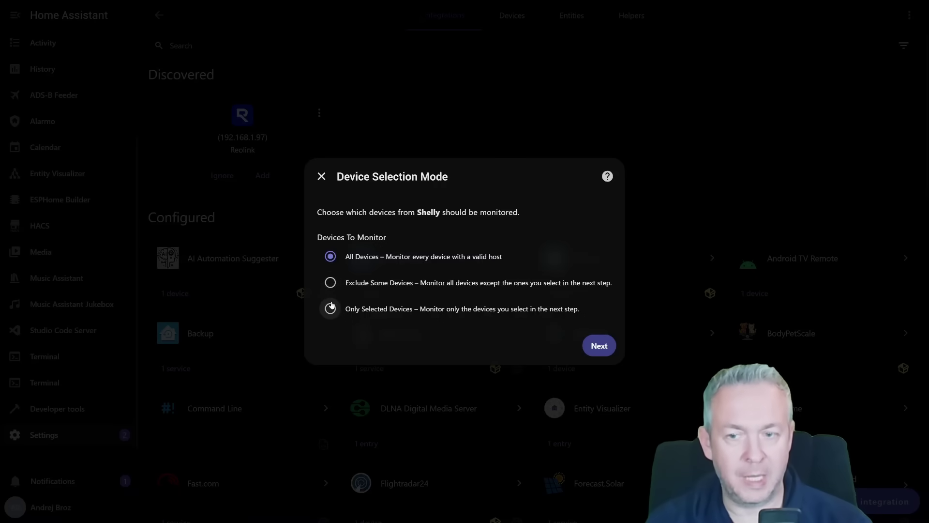
# Monitor only USB charger, Study heater, Fridge, Electric heater and Water pump
pyautogui.click(330, 307)
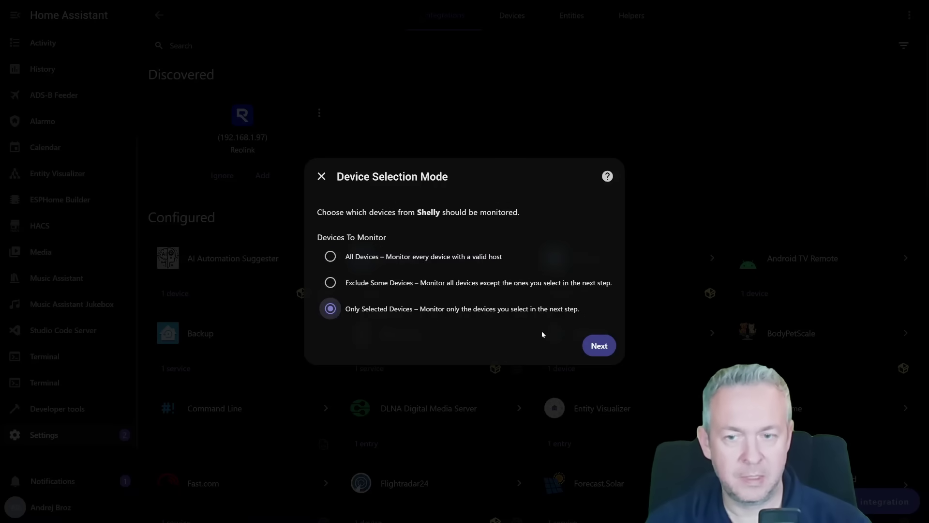
pyautogui.click(595, 345)
pyautogui.click(435, 286)
pyautogui.click(409, 322)
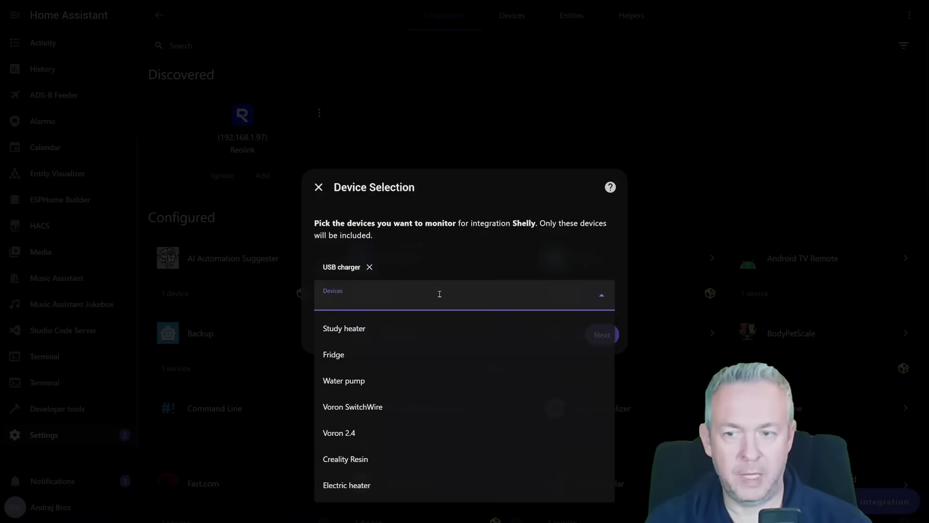
pyautogui.click(409, 321)
pyautogui.click(411, 290)
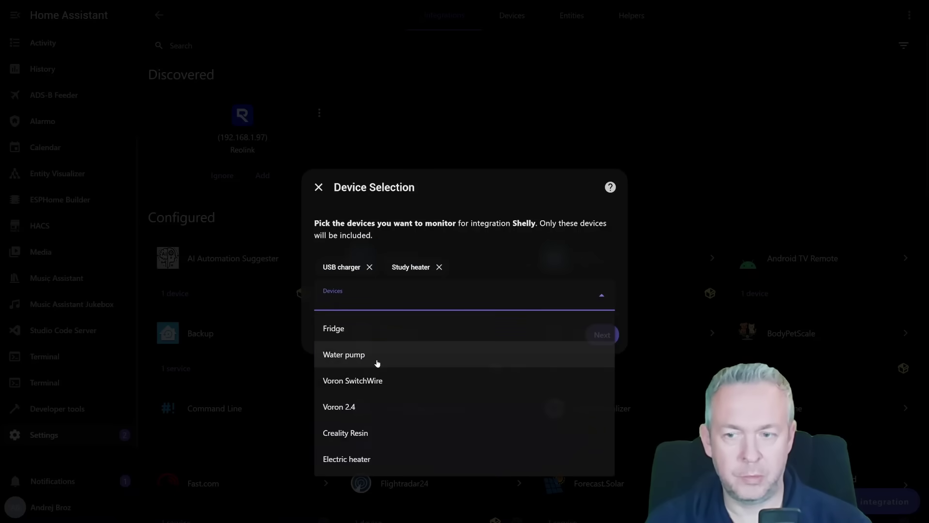
pyautogui.click(374, 333)
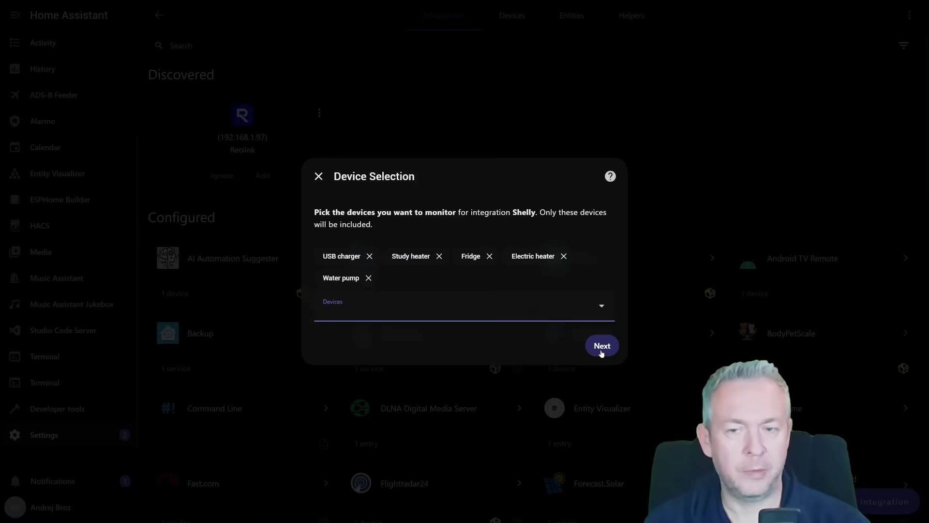
pyautogui.click(601, 352)
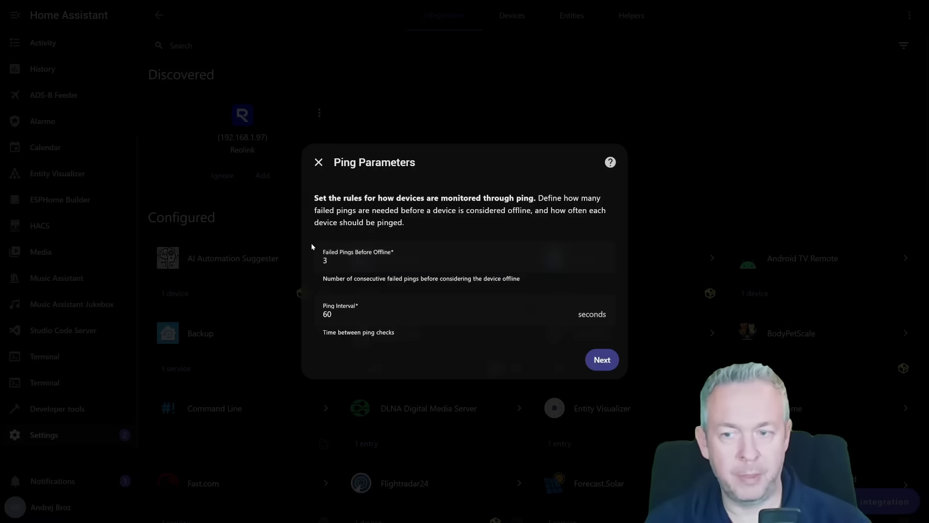
# Keep 3 failed pings before offline and a 60-second ping interval
pyautogui.click(361, 256)
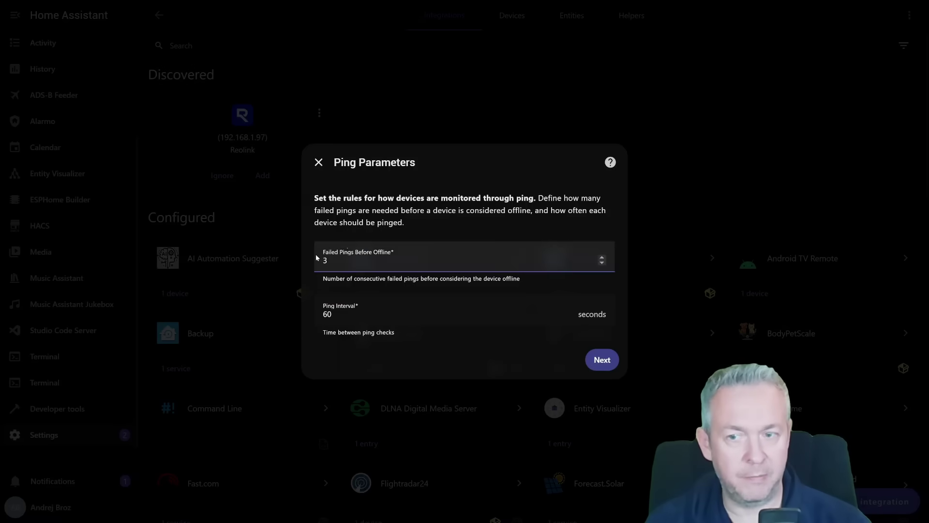
pyautogui.click(357, 239)
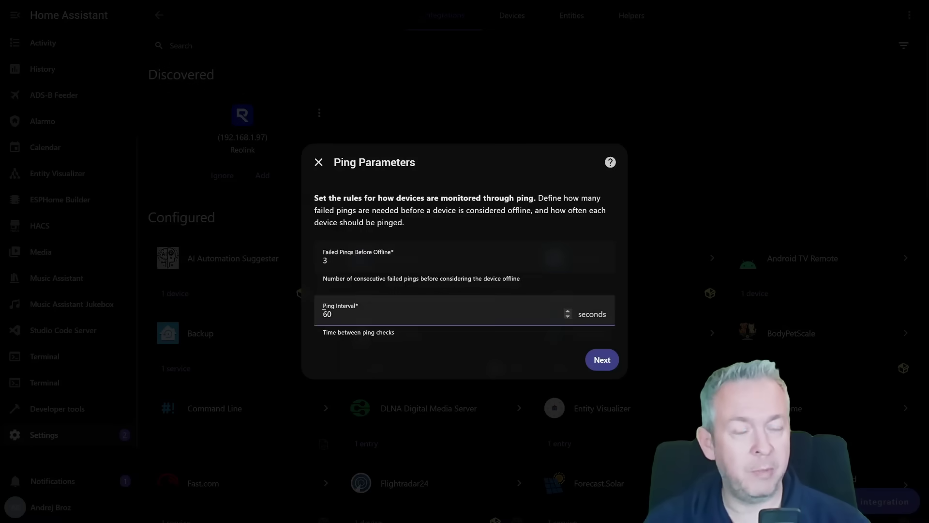
pyautogui.click(376, 324)
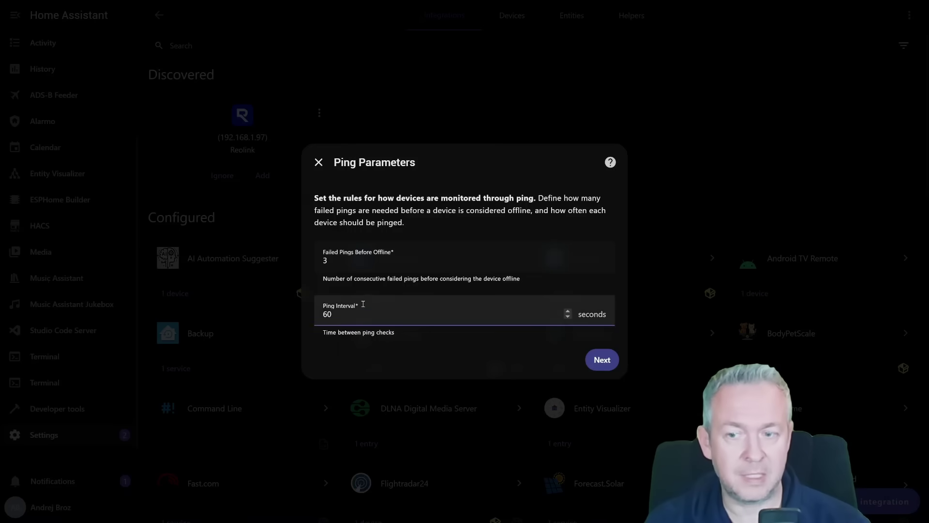
pyautogui.click(604, 360)
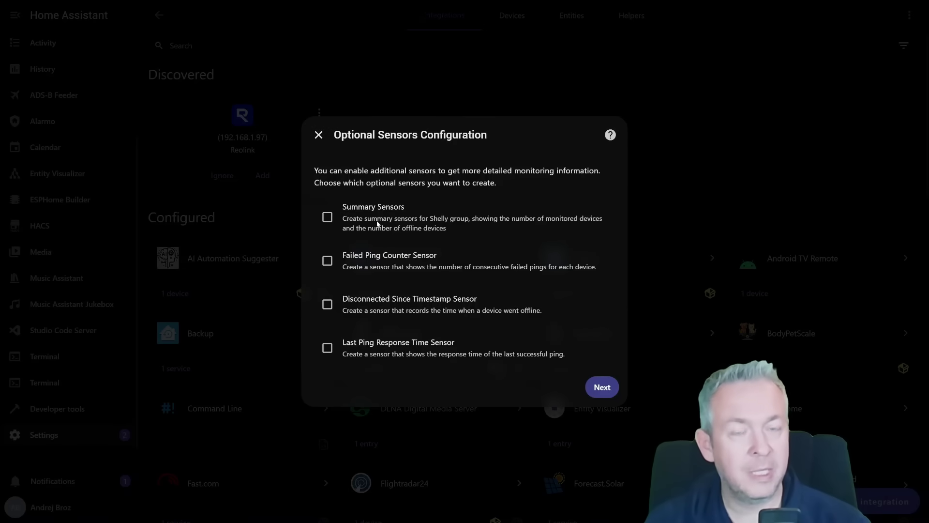
# Enable the Summary, Failed Ping Counter, Disconnected Since and Last Ping Response Time sensors
pyautogui.moveTo(364, 219); pyautogui.dragTo(516, 310)
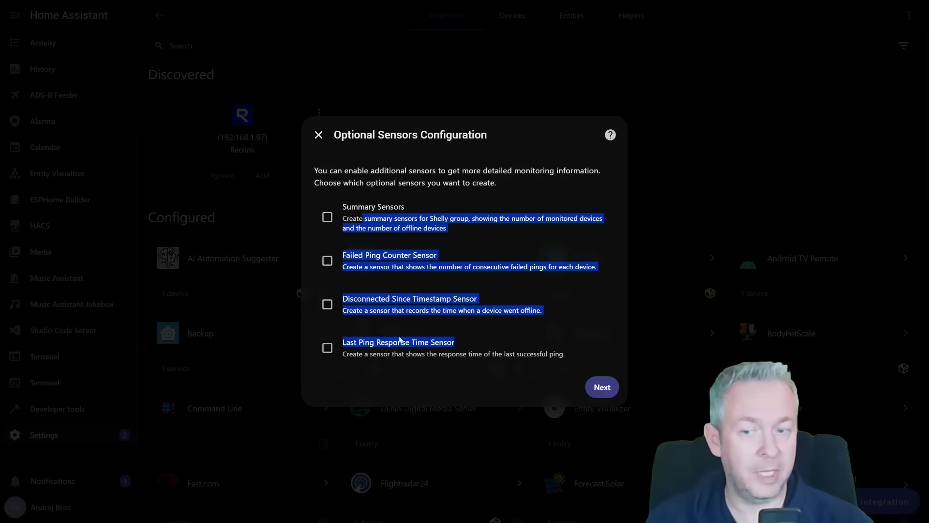
pyautogui.click(348, 345)
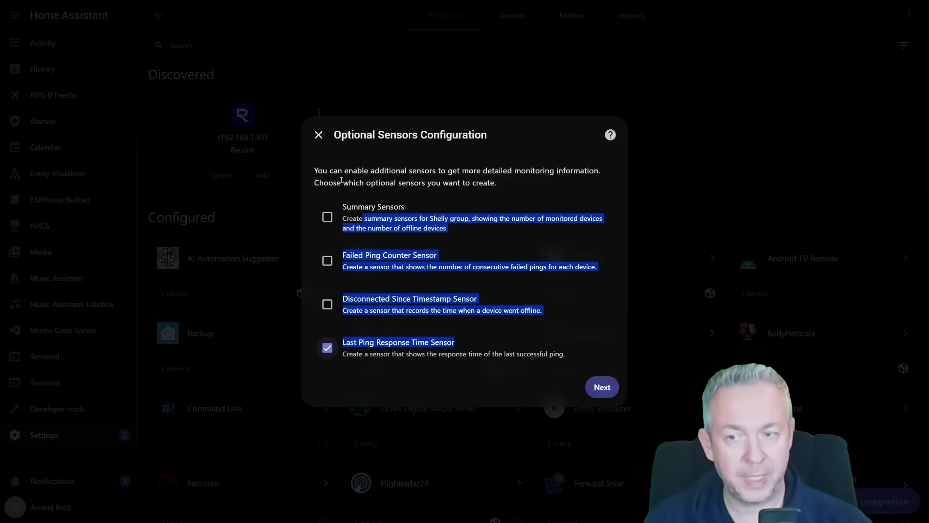
pyautogui.click(327, 217)
pyautogui.click(327, 260)
pyautogui.click(327, 304)
pyautogui.click(599, 388)
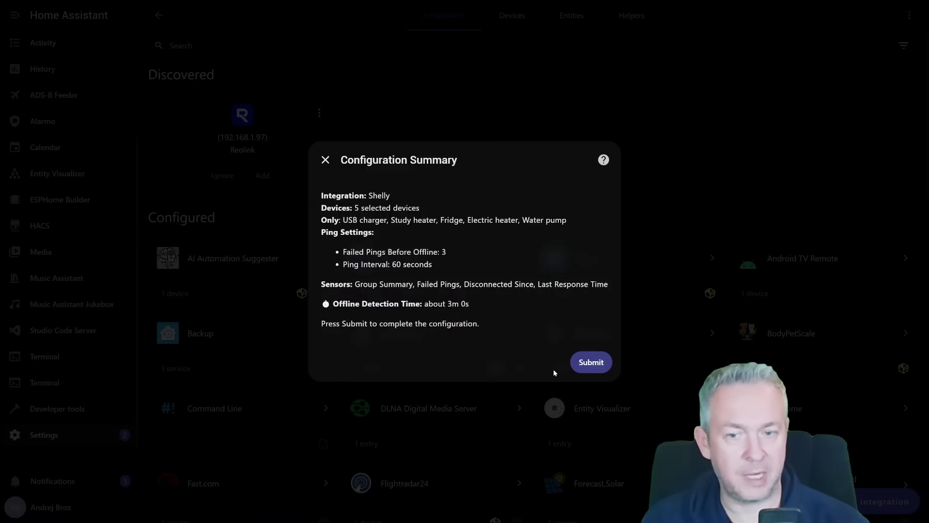
# Submit the Shelly monitoring configuration
pyautogui.click(590, 368)
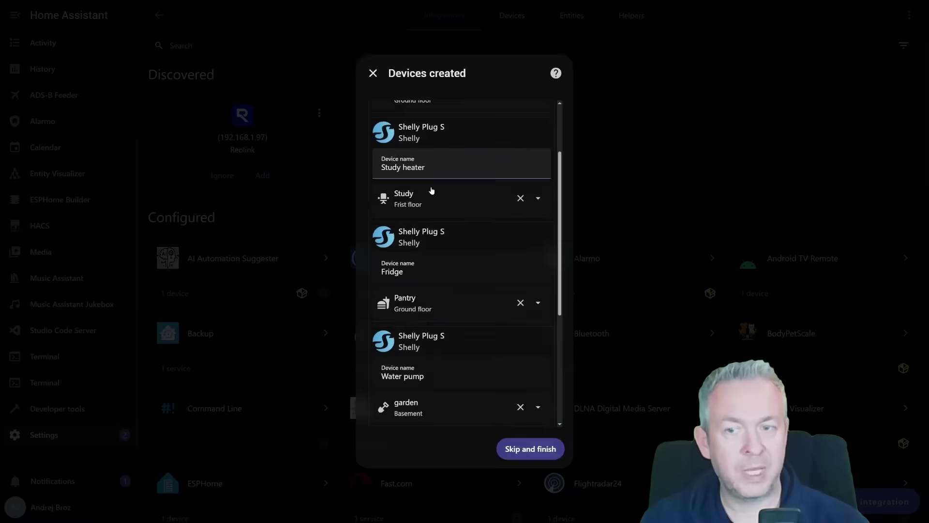
pyautogui.scroll(-4, 432, 191)
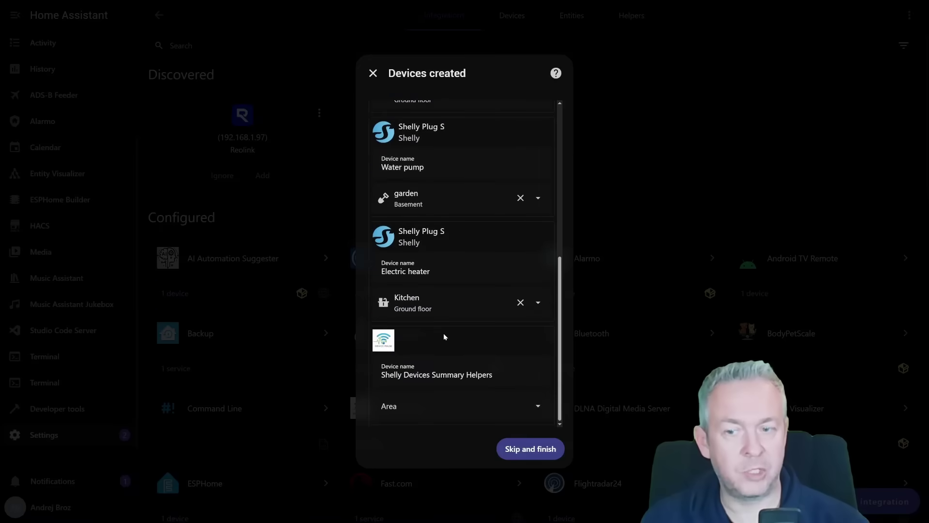
pyautogui.scroll(6, 444, 336)
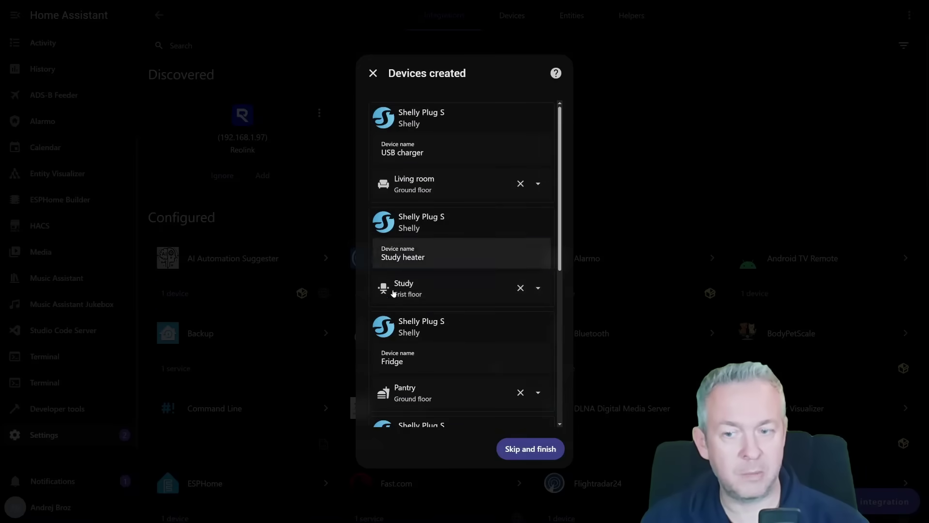
pyautogui.scroll(-6, 472, 228)
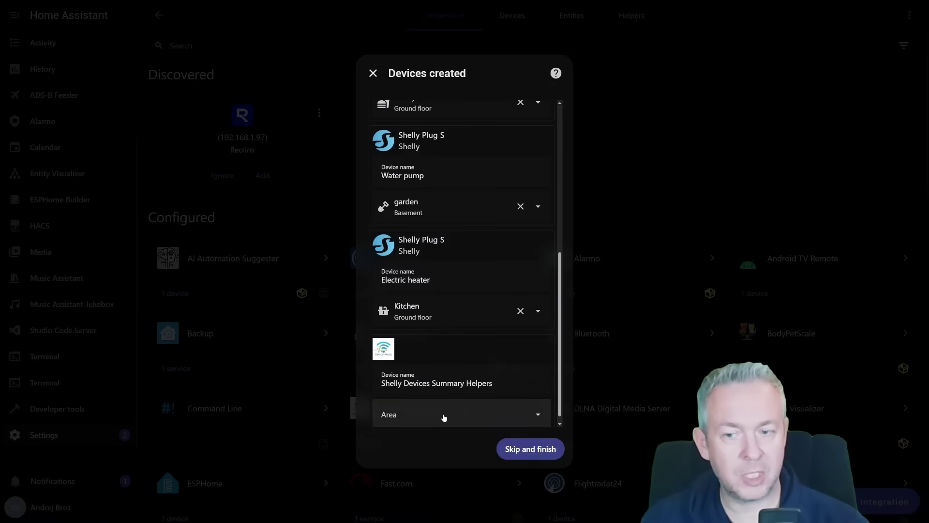
# Assign the Shelly summary helpers to the Study area and finish setup
pyautogui.click(444, 417)
pyautogui.scroll(-5, 448, 291)
pyautogui.click(479, 384)
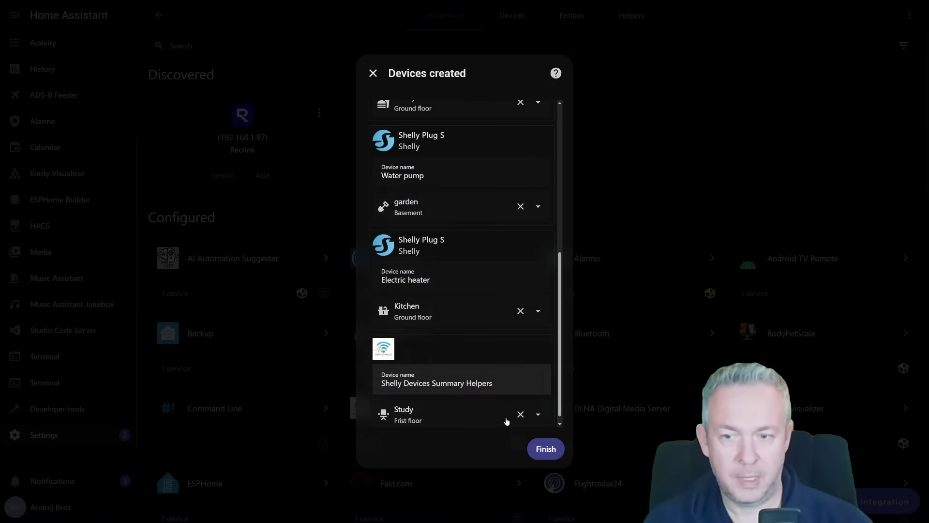
pyautogui.click(554, 451)
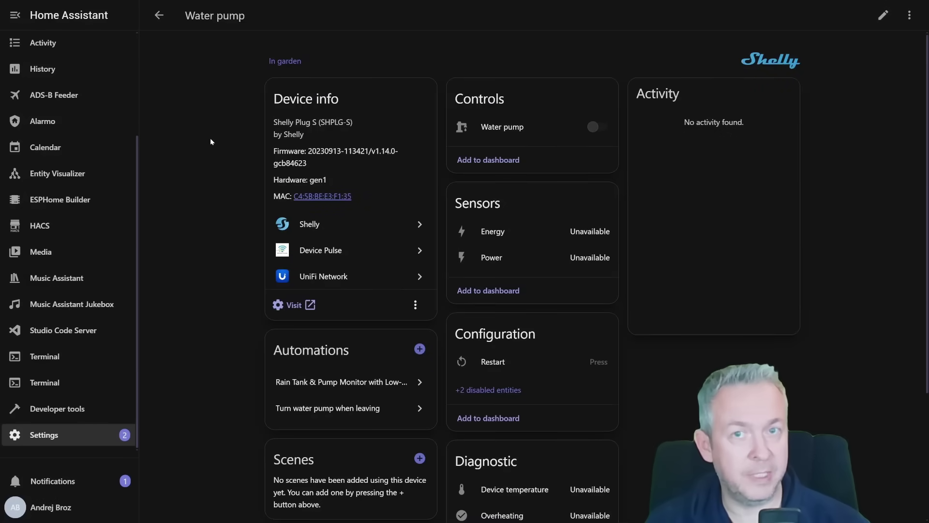
pyautogui.click(159, 15)
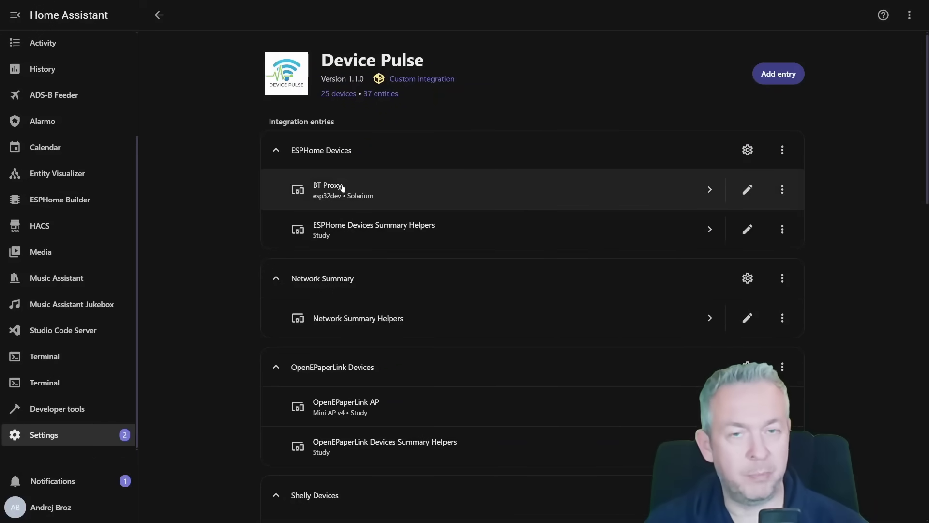
pyautogui.scroll(-2, 369, 280)
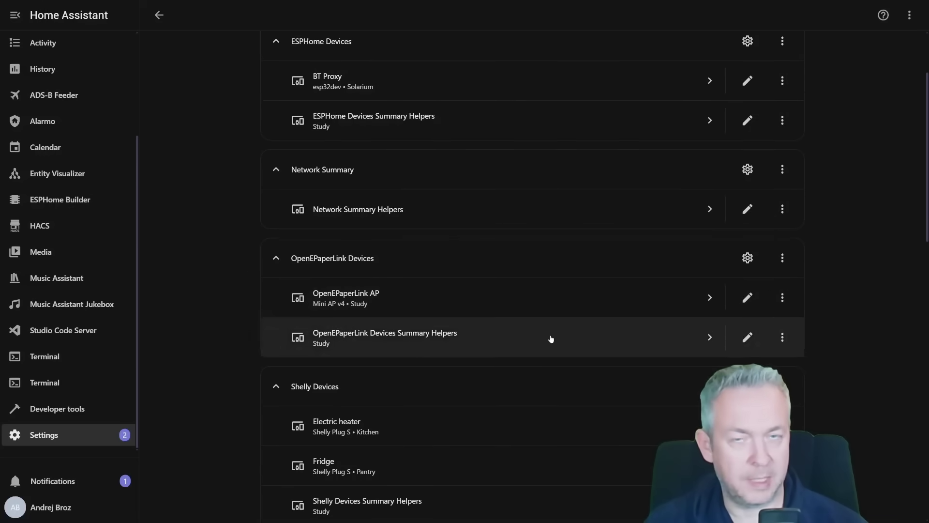
pyautogui.scroll(-3, 516, 397)
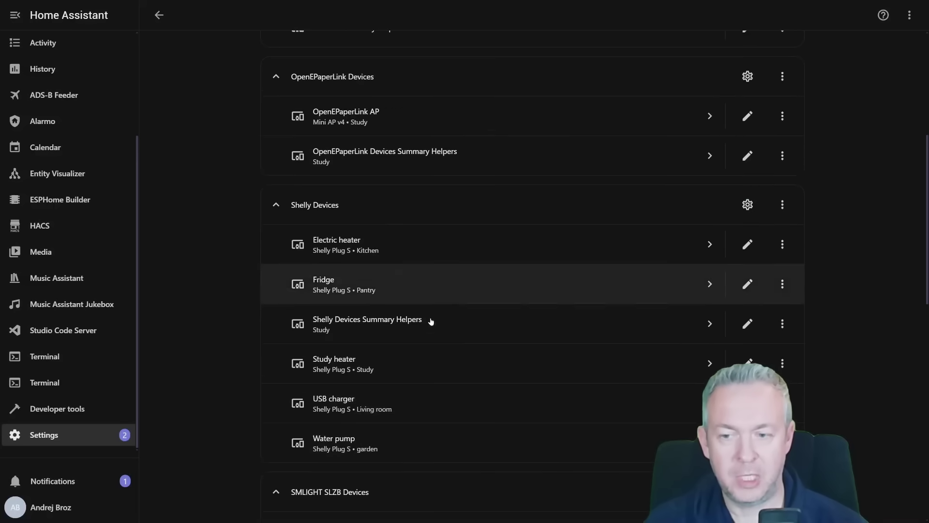
pyautogui.scroll(-4, 416, 349)
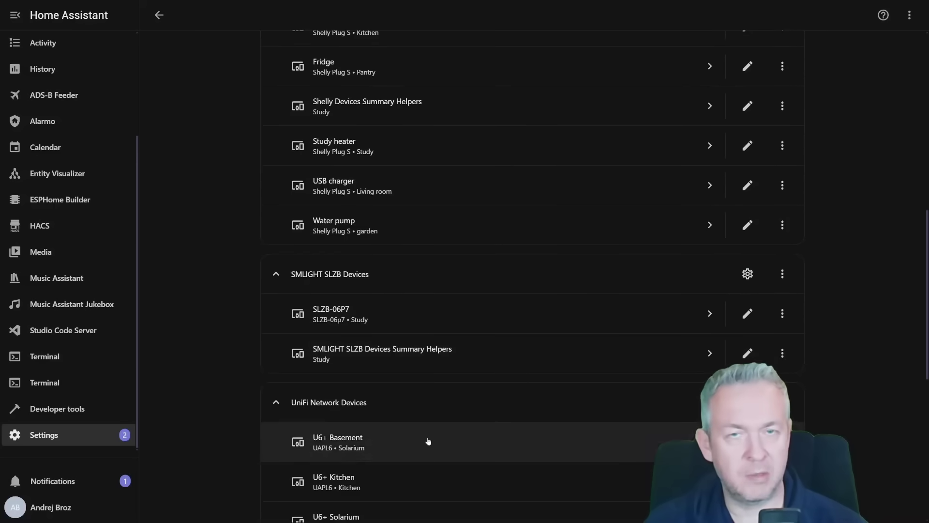
pyautogui.scroll(-3, 299, 519)
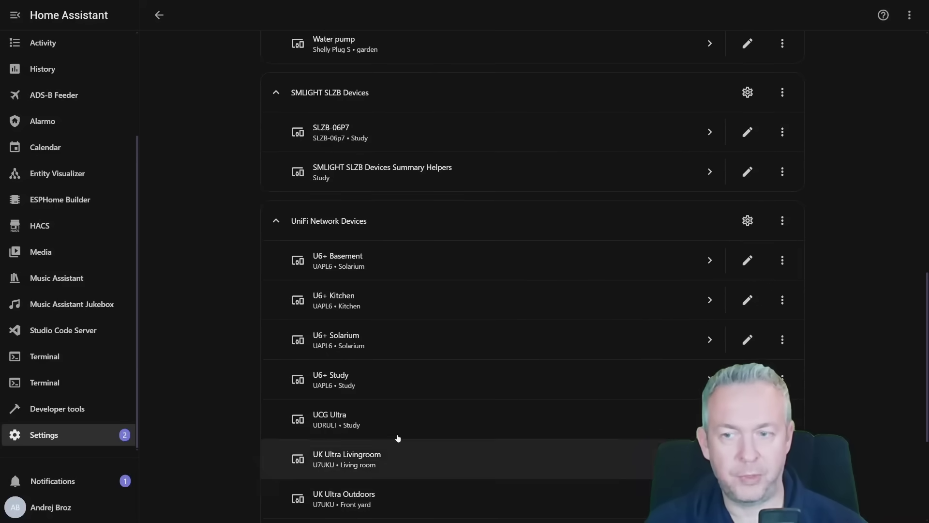
pyautogui.scroll(-3, 266, 244)
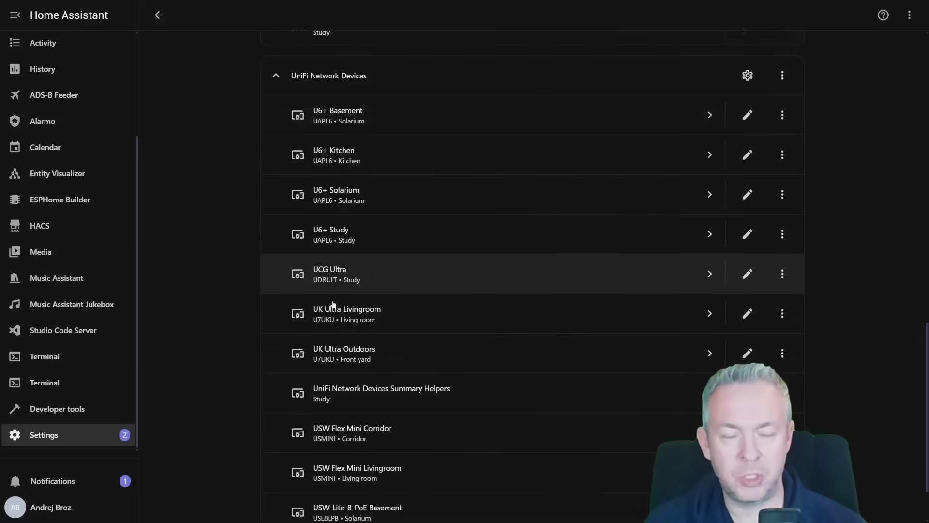
pyautogui.scroll(-2, 326, 452)
pyautogui.scroll(15, 328, 456)
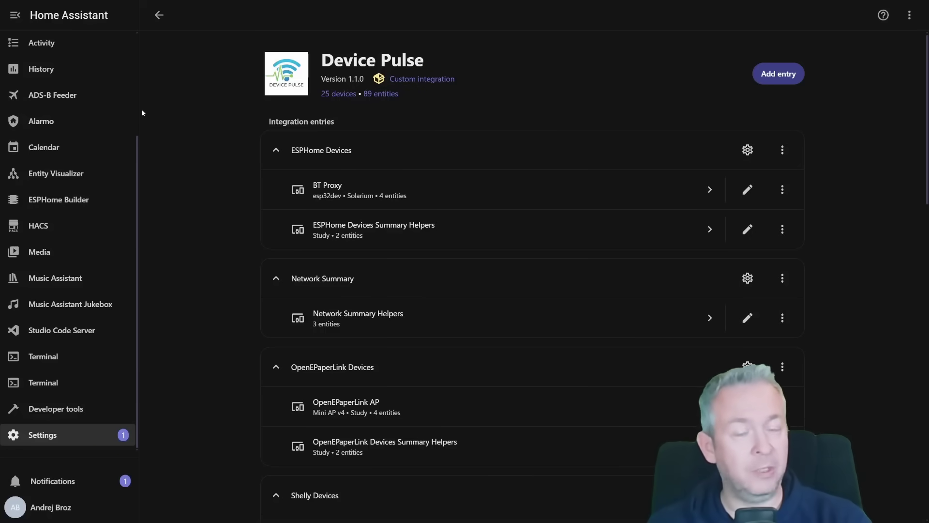
# View the BT Proxy device's sensors, then open the Water pump device page
pyautogui.click(379, 193)
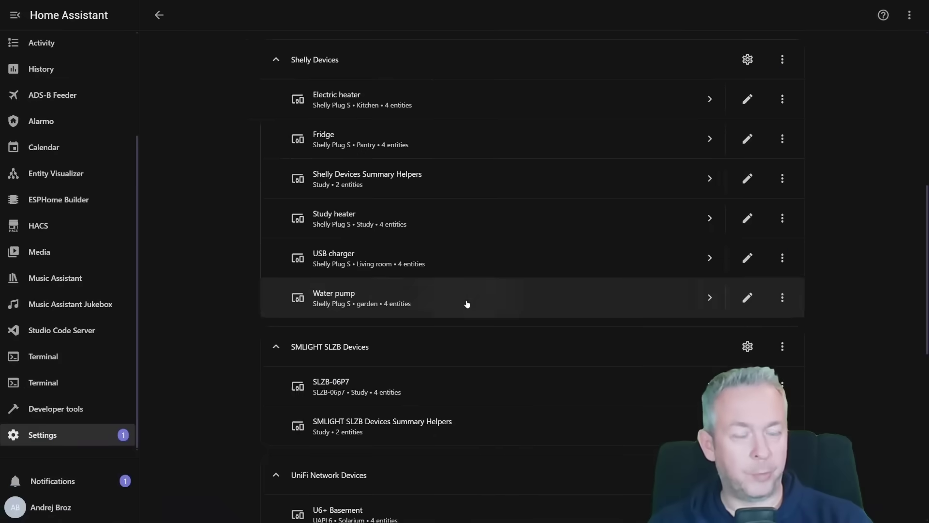
pyautogui.click(467, 304)
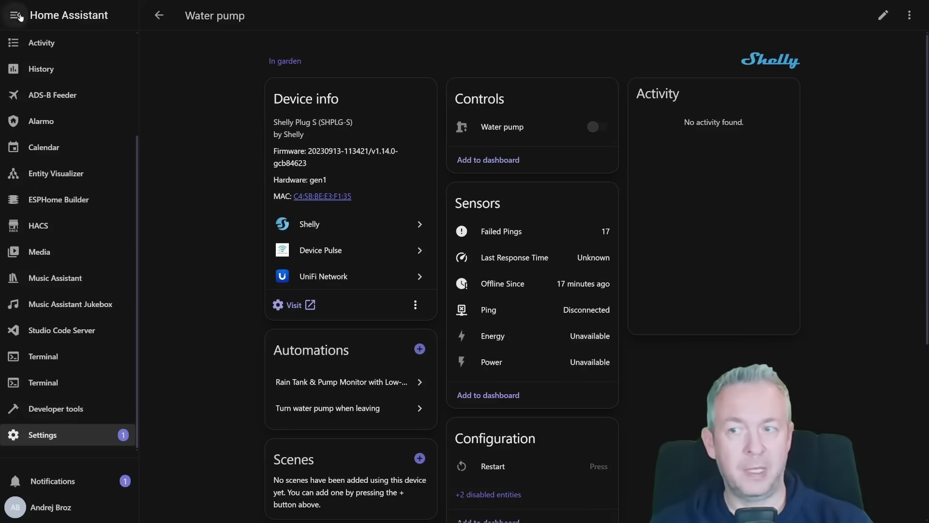
# Add a new section to the Overview dashboard with a Device Pulse Timeline card
pyautogui.scroll(3, 72, 54)
pyautogui.click(125, 48)
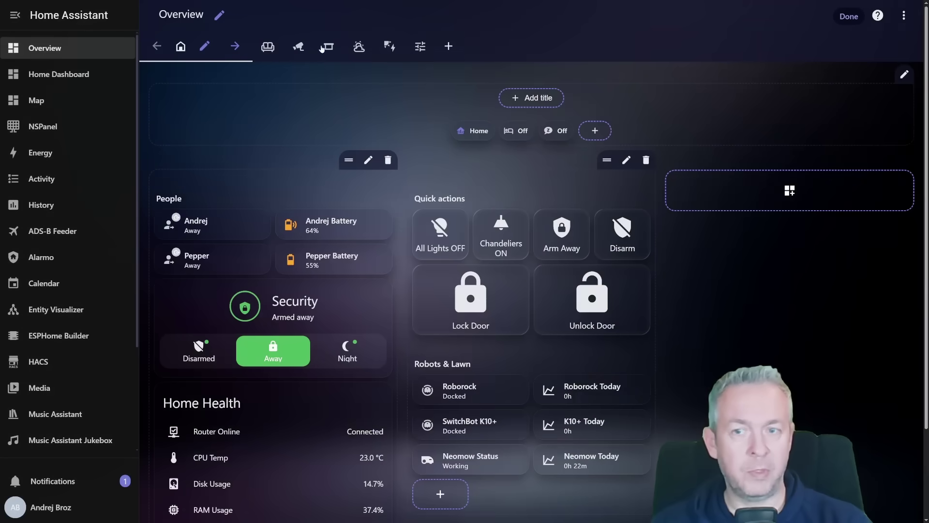
pyautogui.click(415, 51)
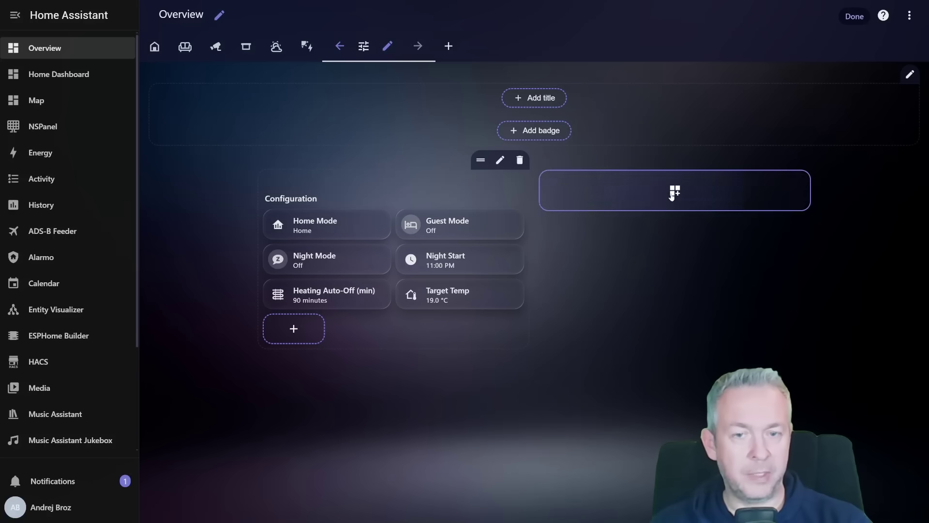
pyautogui.click(668, 200)
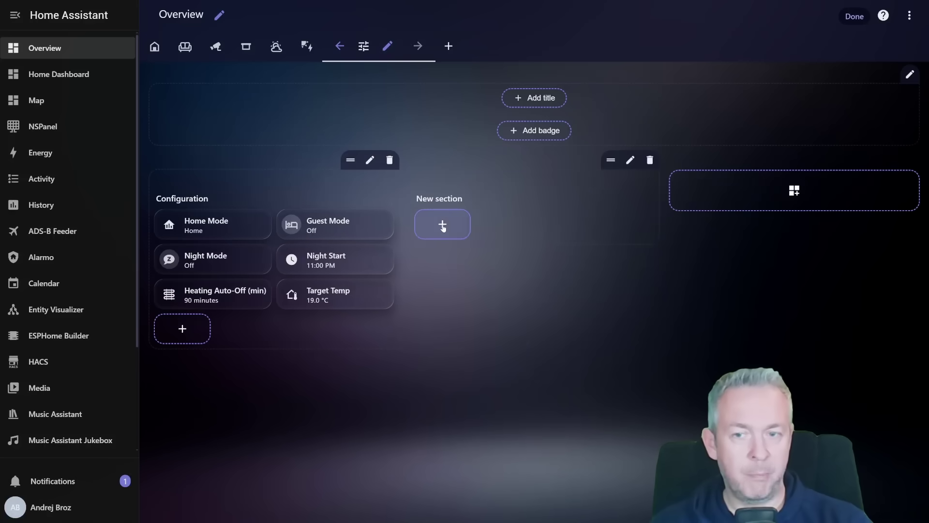
pyautogui.click(442, 224)
pyautogui.write('pul')
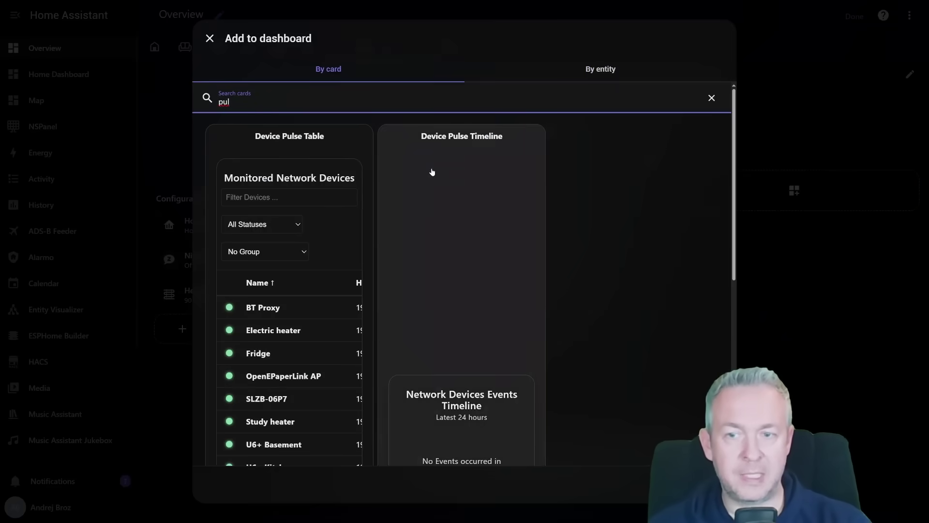
pyautogui.click(468, 181)
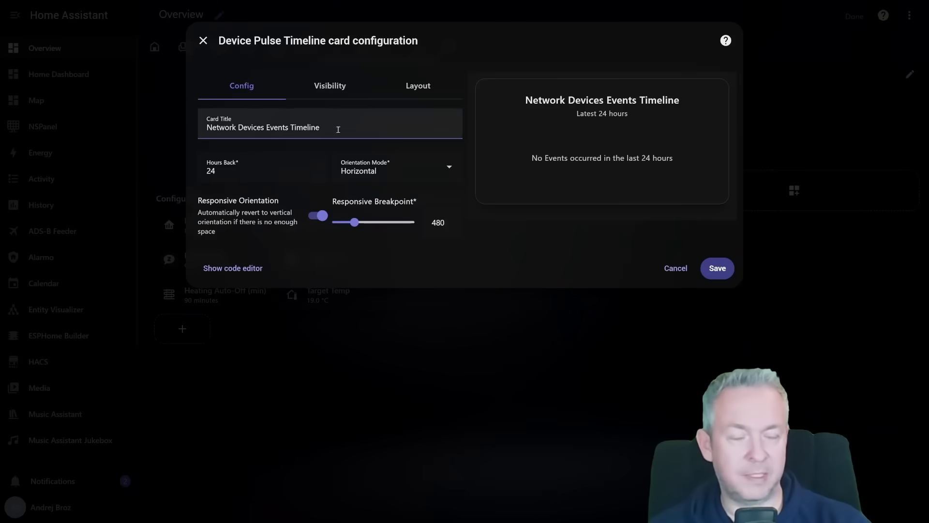
# Title the card 'Timeline', set Hours Back to 96, keep Horizontal orientation, and save
pyautogui.moveTo(289, 129); pyautogui.dragTo(203, 127)
pyautogui.press('BackSpace')
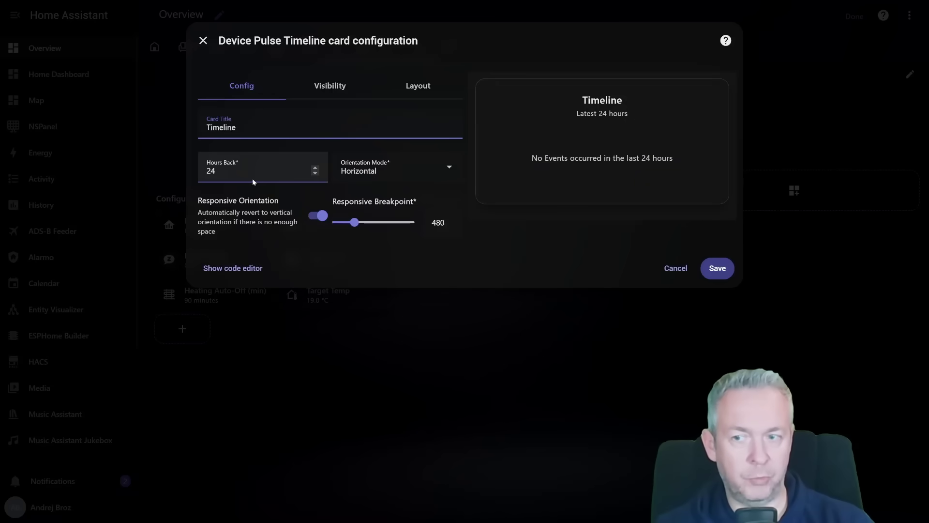
pyautogui.press('Tab')
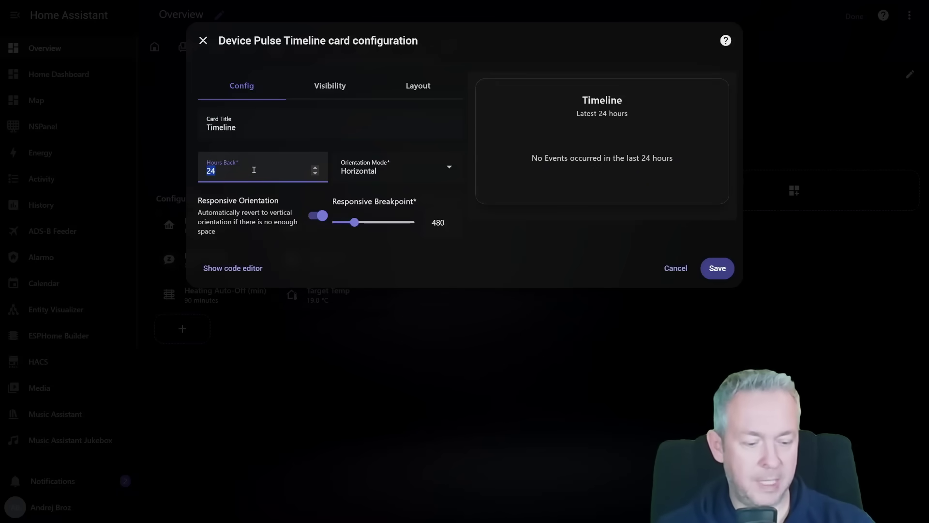
pyautogui.write('96')
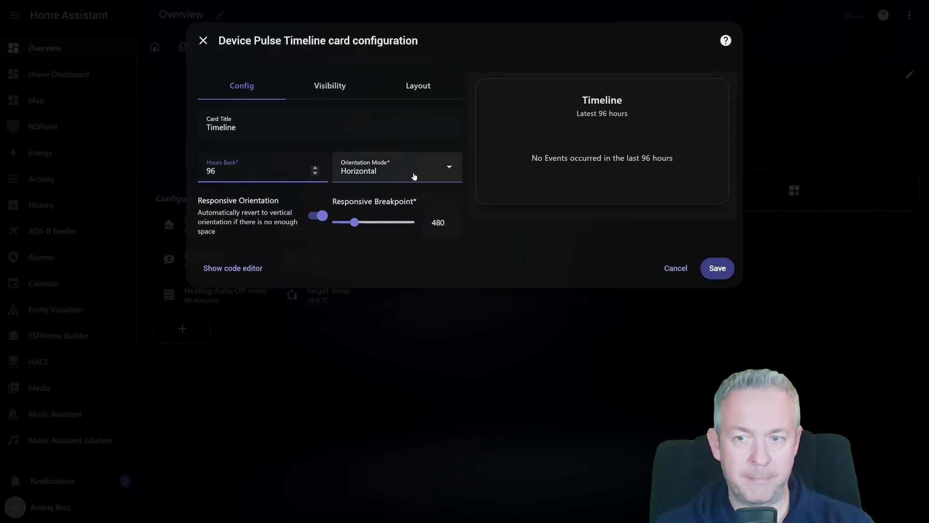
pyautogui.click(448, 174)
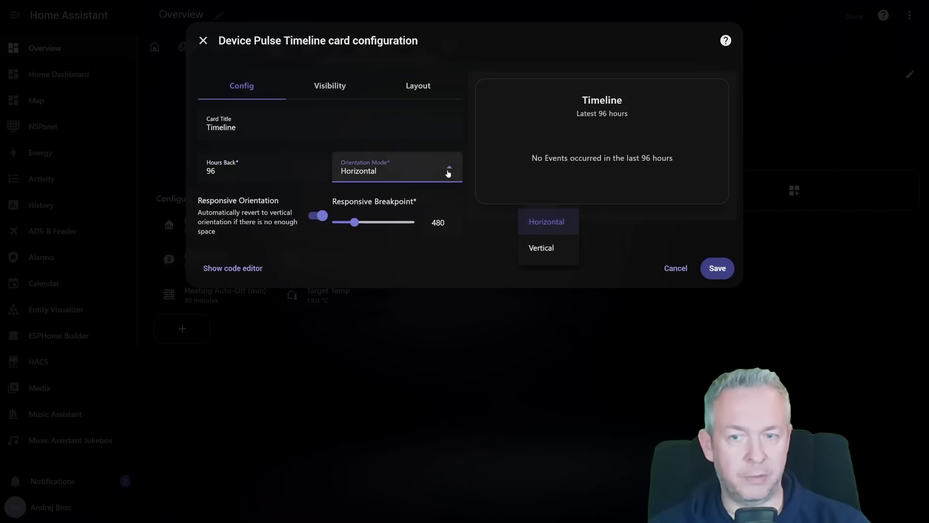
pyautogui.click(448, 174)
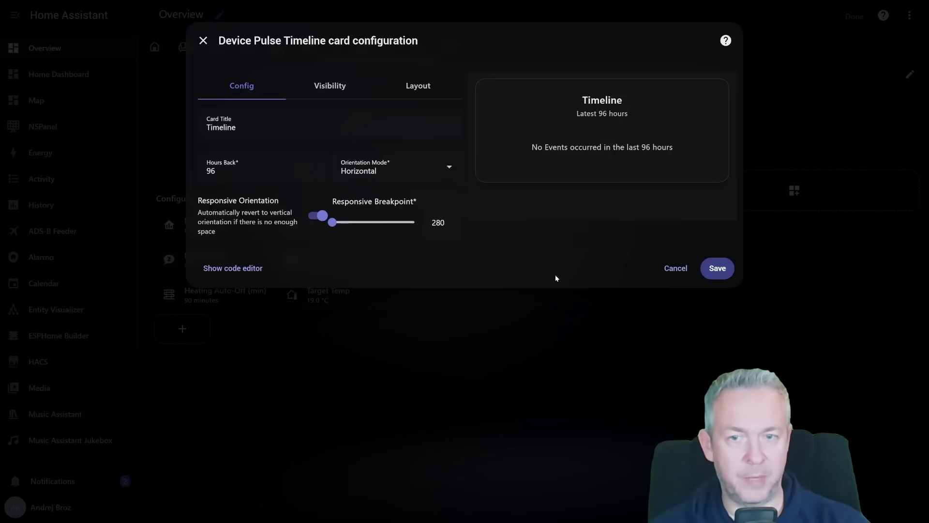
pyautogui.click(718, 269)
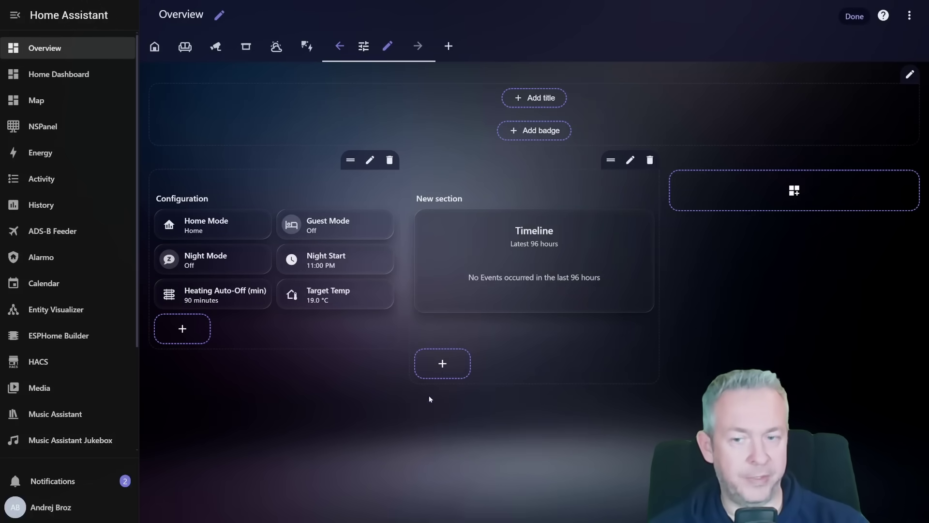
# Add another card to the section, searching 'puls' to pick the Device Pulse Table
pyautogui.click(443, 364)
pyautogui.write('puls')
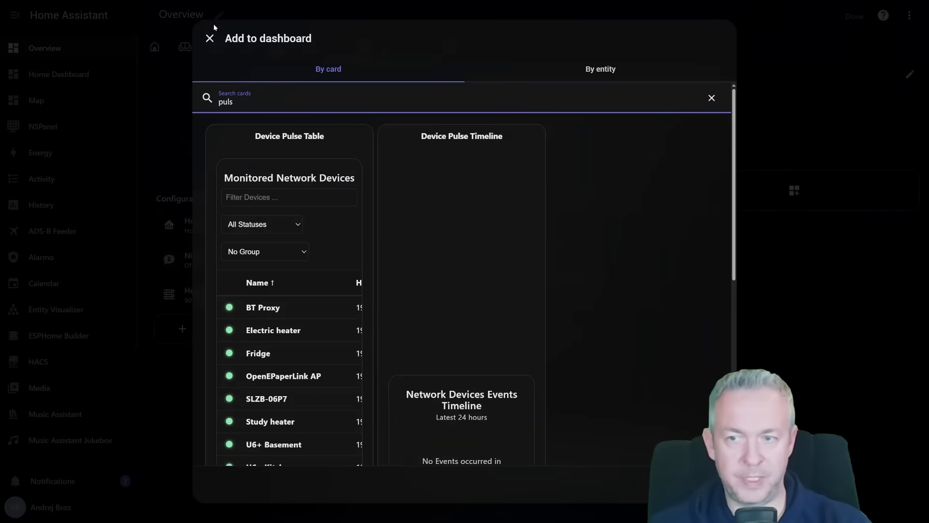
pyautogui.click(246, 133)
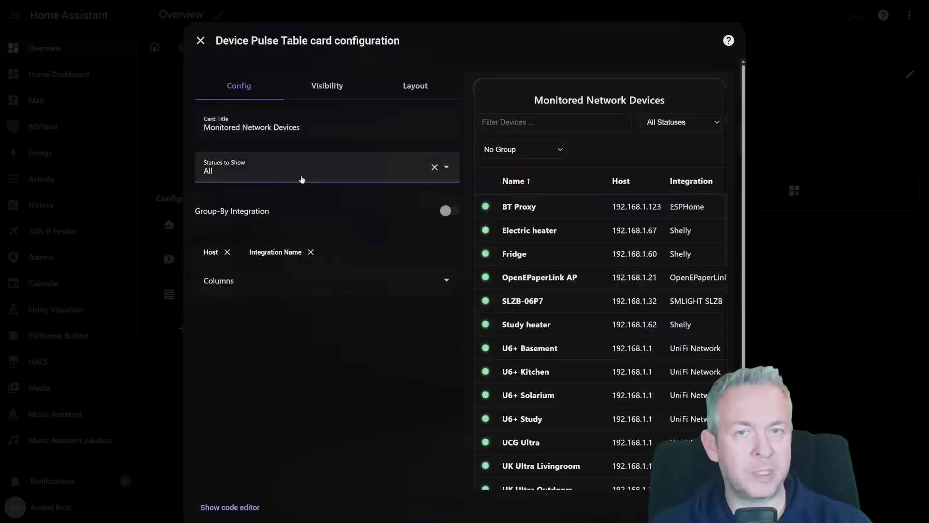
# Try the status filter with disconnected and connected only, then return to all statuses
pyautogui.click(301, 176)
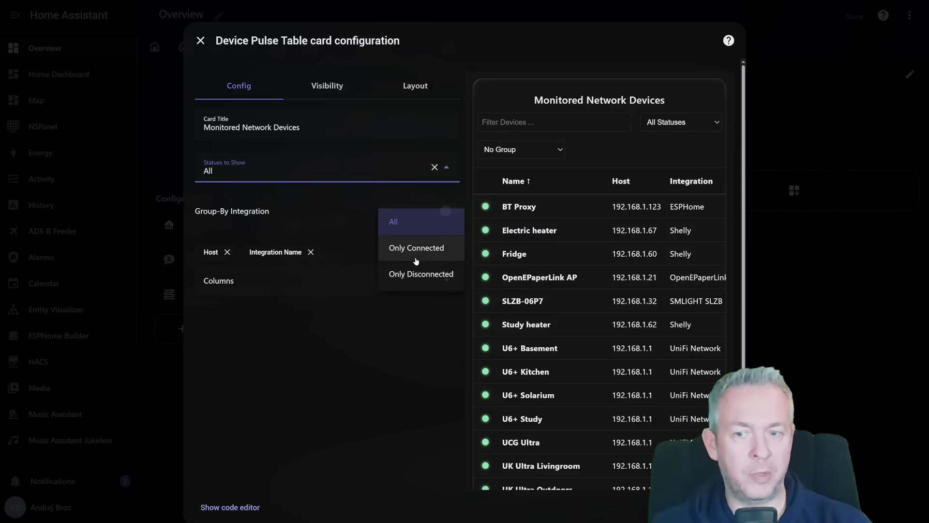
pyautogui.click(420, 273)
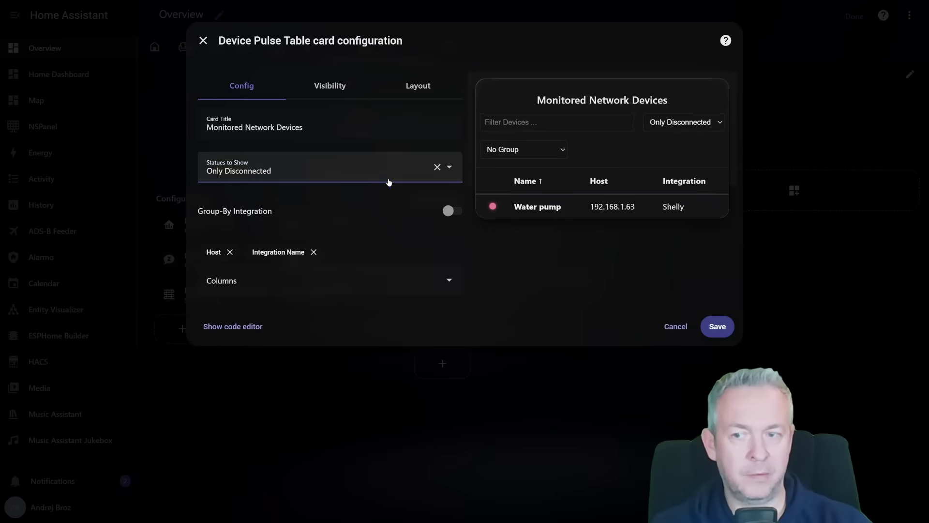
pyautogui.click(385, 179)
pyautogui.click(395, 255)
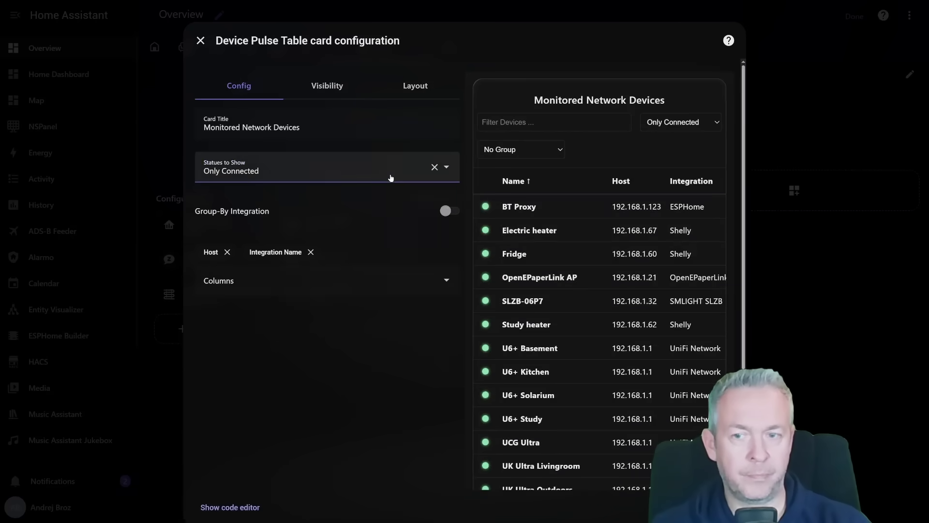
pyautogui.click(390, 178)
pyautogui.click(396, 225)
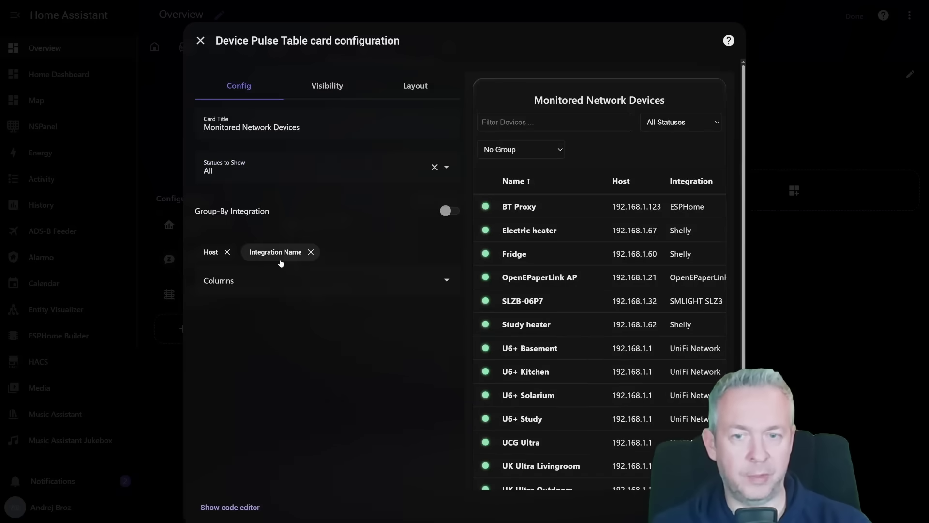
# Move Integration Name before Host, add the Pings Failed column, and save the table card
pyautogui.moveTo(266, 257); pyautogui.dragTo(218, 252)
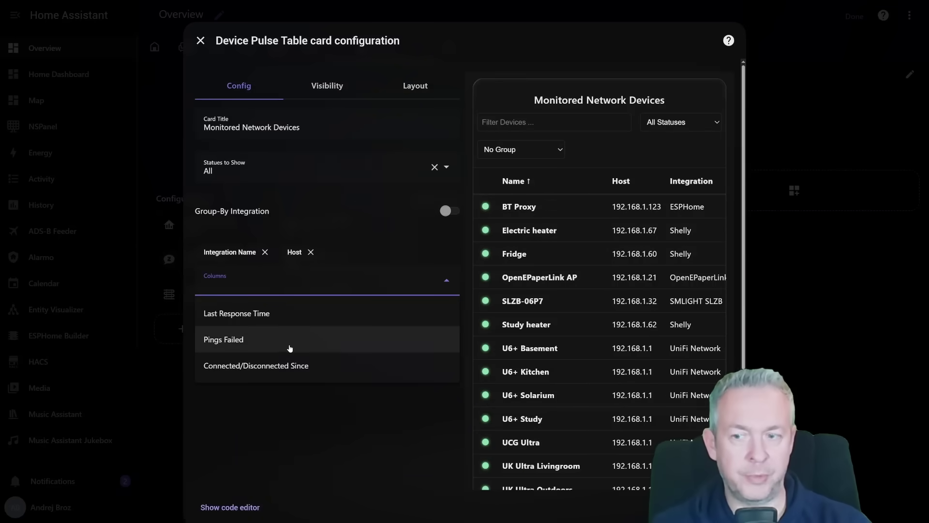
pyautogui.click(289, 348)
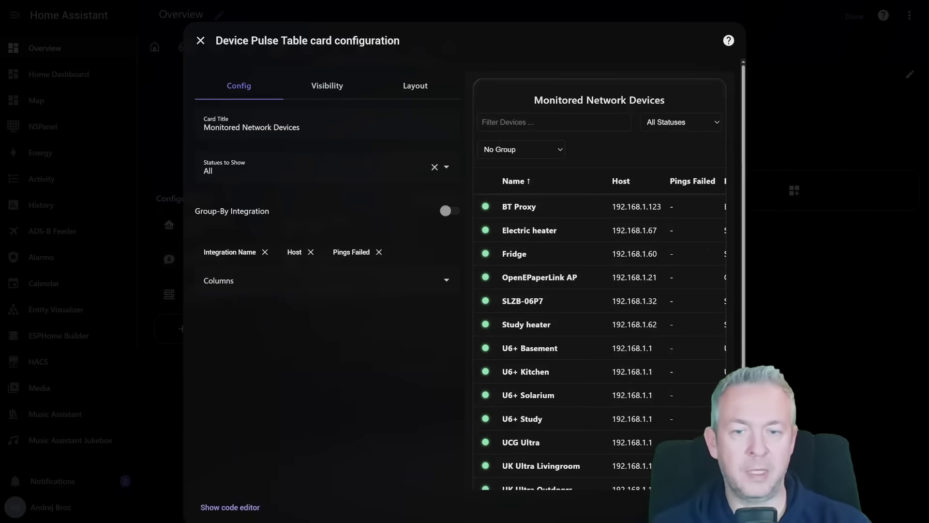
pyautogui.click(720, 507)
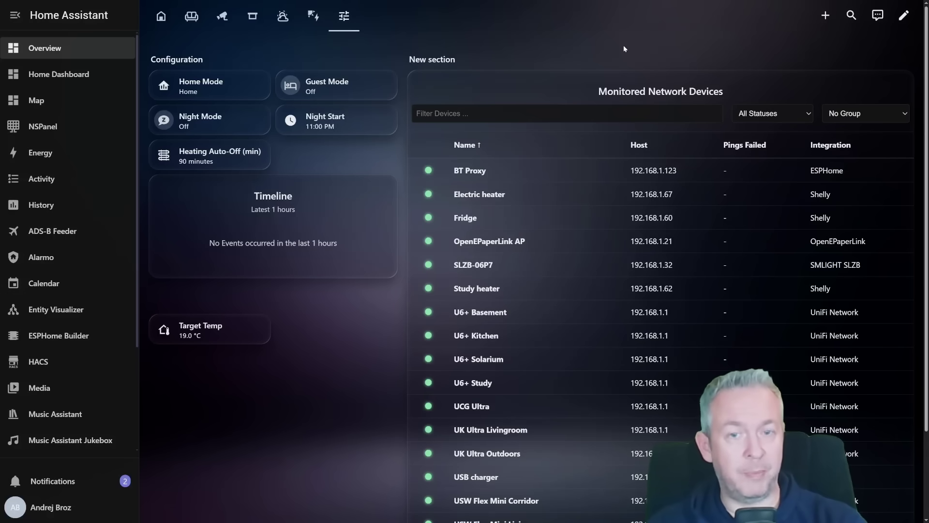
pyautogui.scroll(-3, 606, 252)
pyautogui.scroll(3, 575, 290)
pyautogui.scroll(-2, 582, 201)
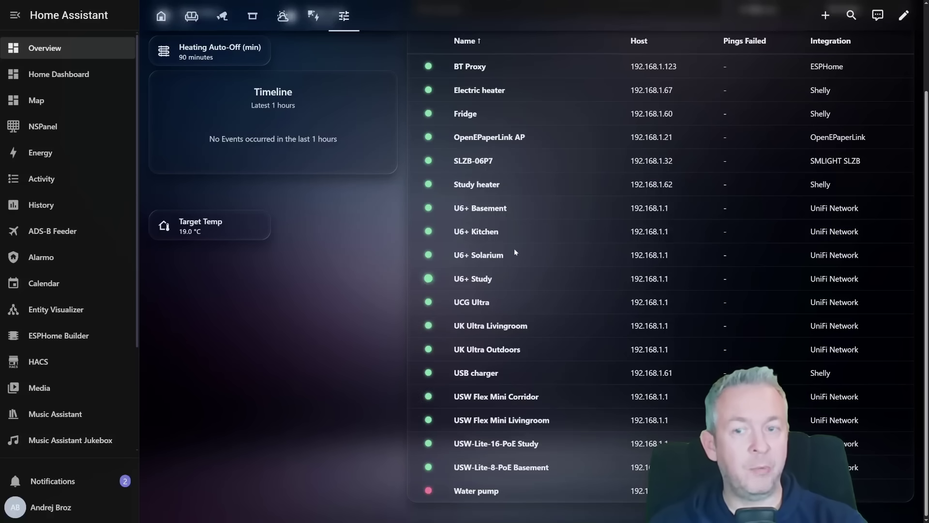
pyautogui.scroll(3, 514, 249)
pyautogui.scroll(-3, 481, 353)
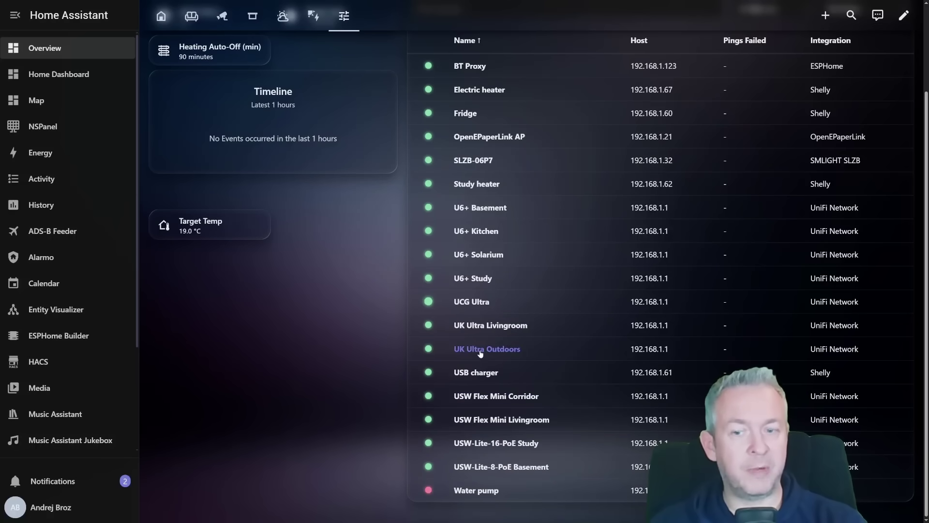
pyautogui.click(465, 490)
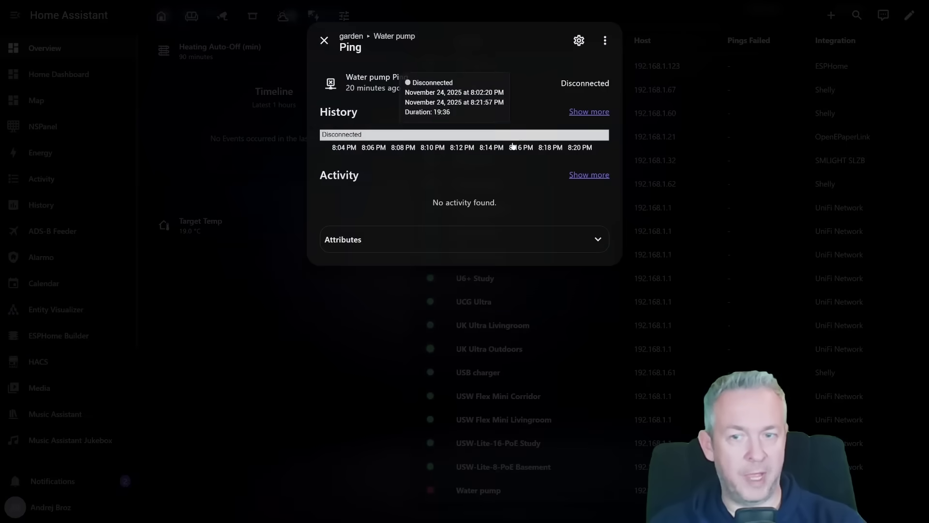
pyautogui.click(253, 143)
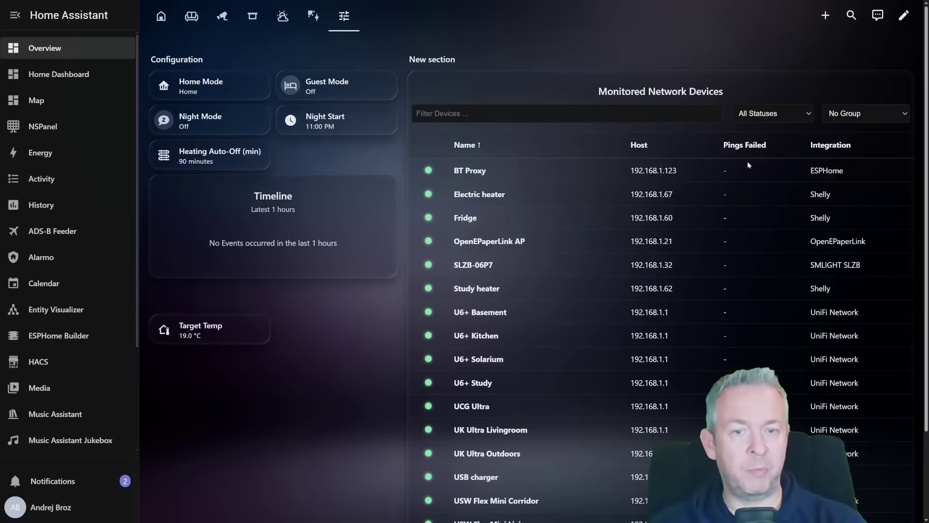
pyautogui.scroll(-2, 748, 166)
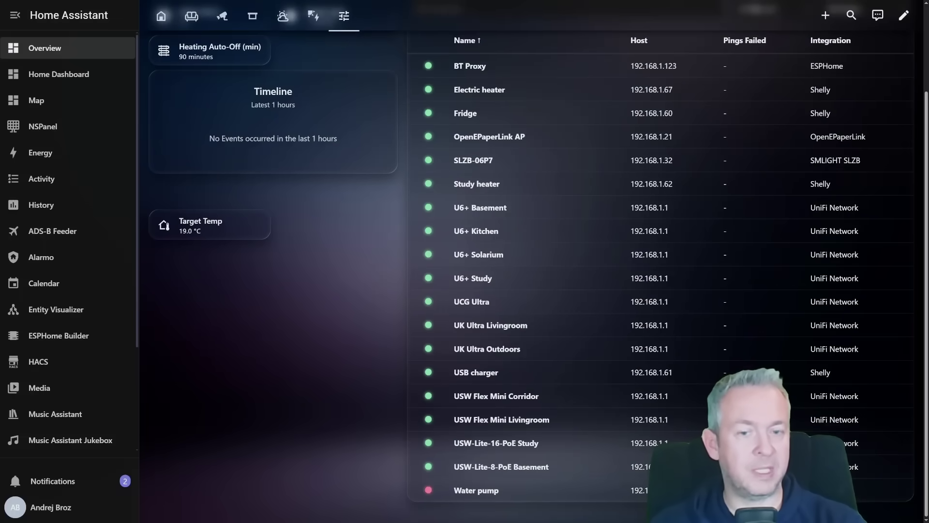
pyautogui.scroll(2, 689, 247)
pyautogui.scroll(-2, 664, 211)
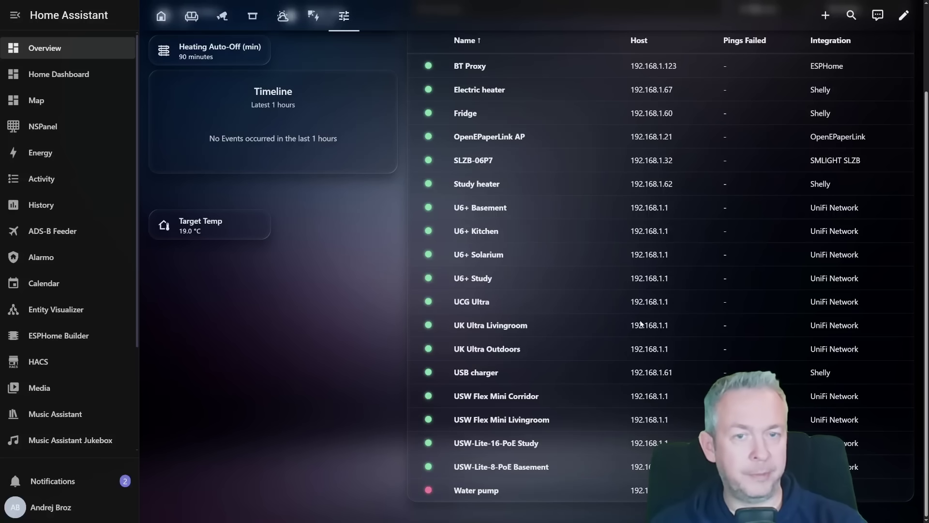
pyautogui.scroll(2, 766, 141)
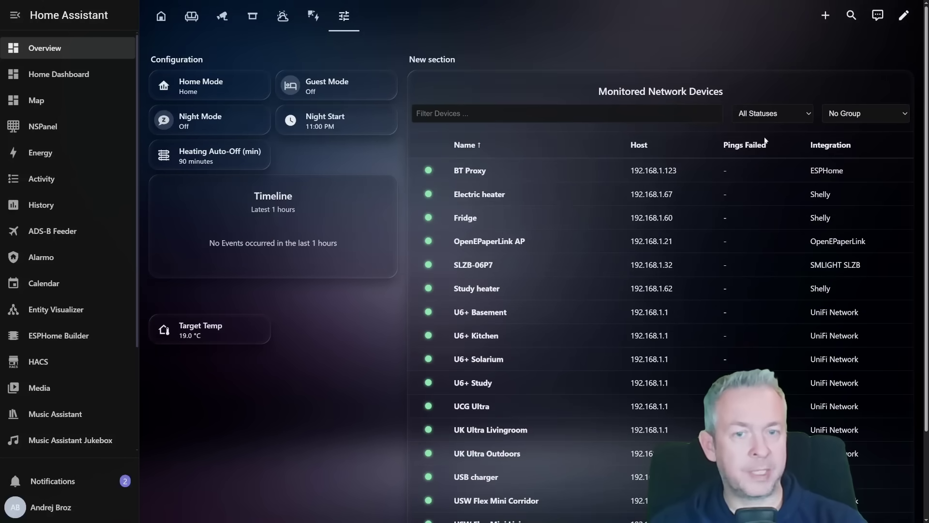
pyautogui.click(765, 114)
pyautogui.click(766, 125)
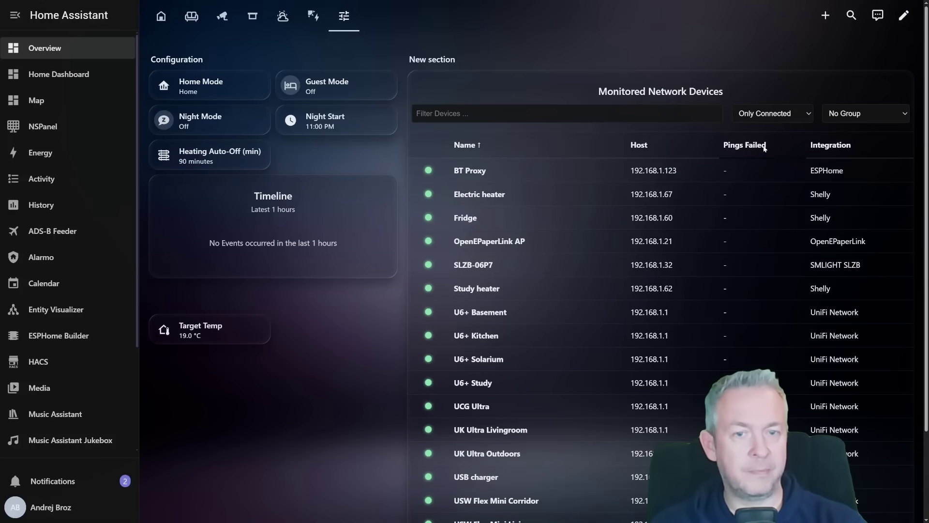
pyautogui.press('Down')
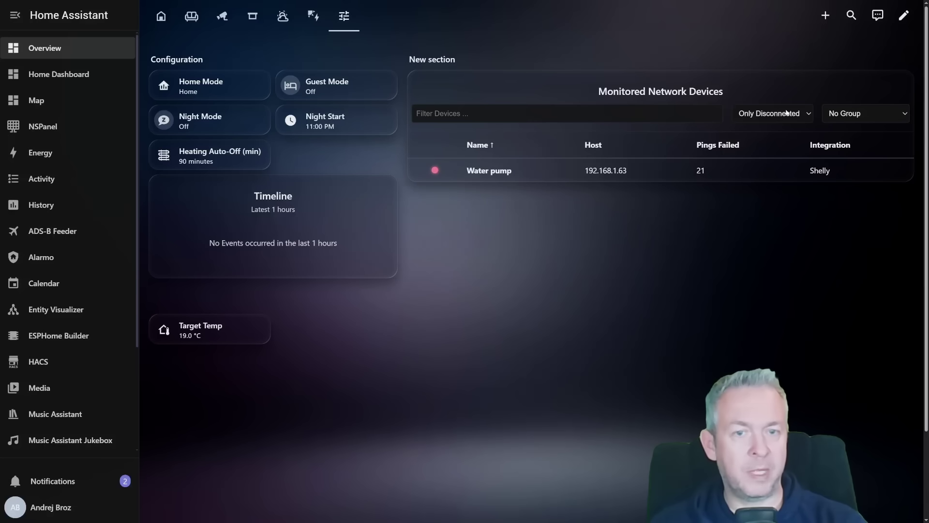
pyautogui.press('Up')
pyautogui.press('Up')
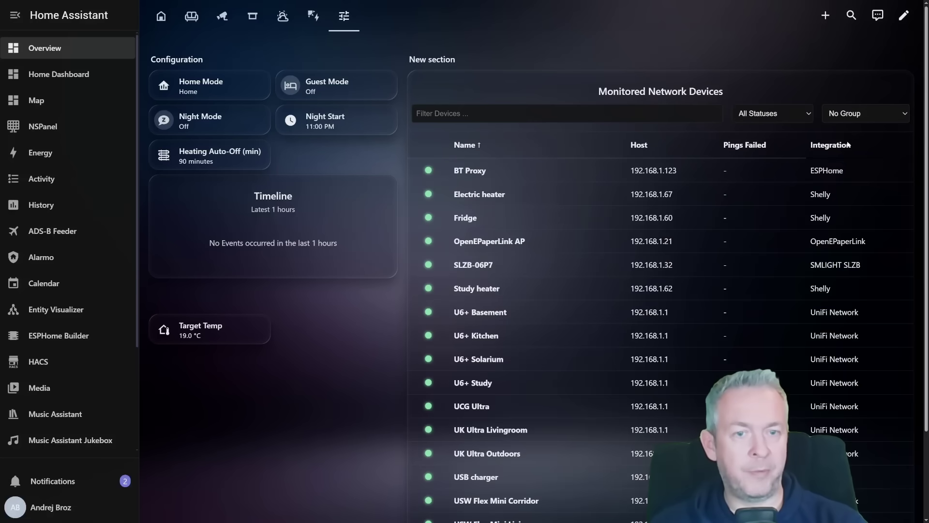
pyautogui.press('Tab')
pyautogui.press('Down')
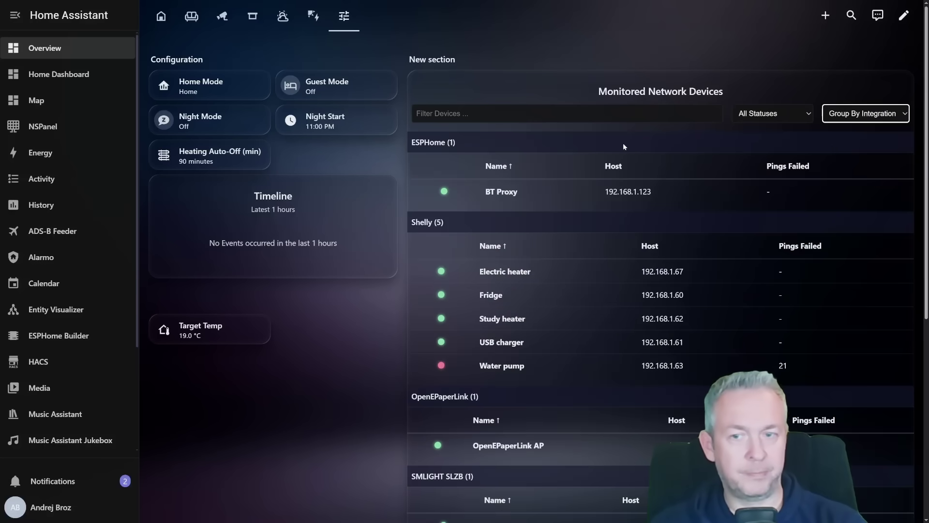
pyautogui.scroll(-6, 623, 143)
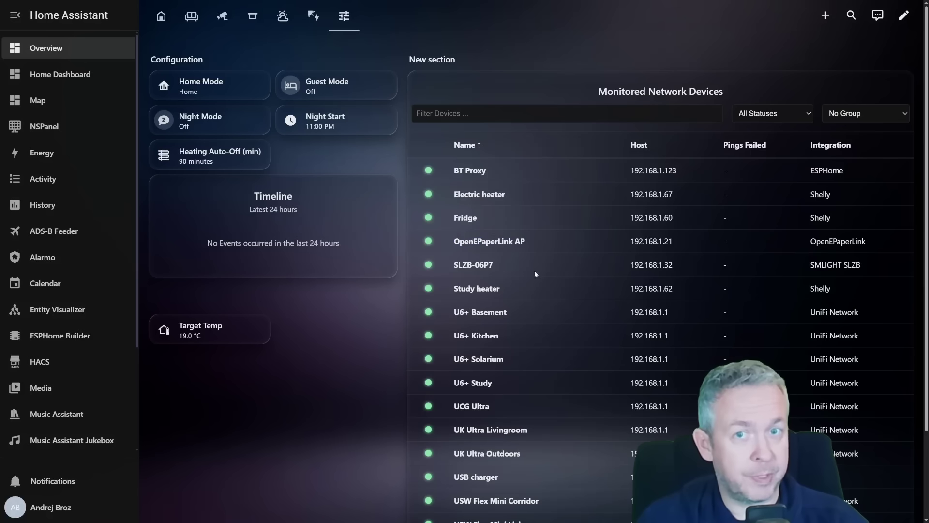
# Adjust a control at the top of the device table card
pyautogui.click(769, 135)
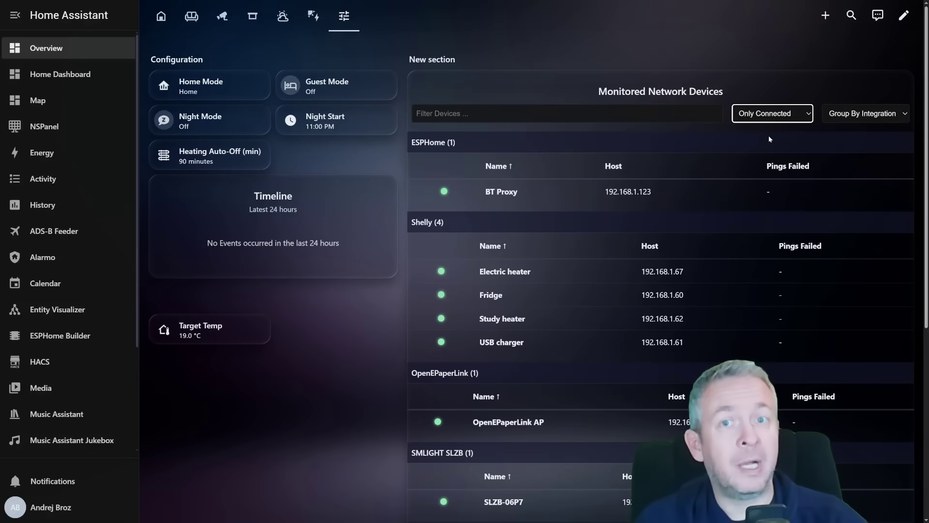